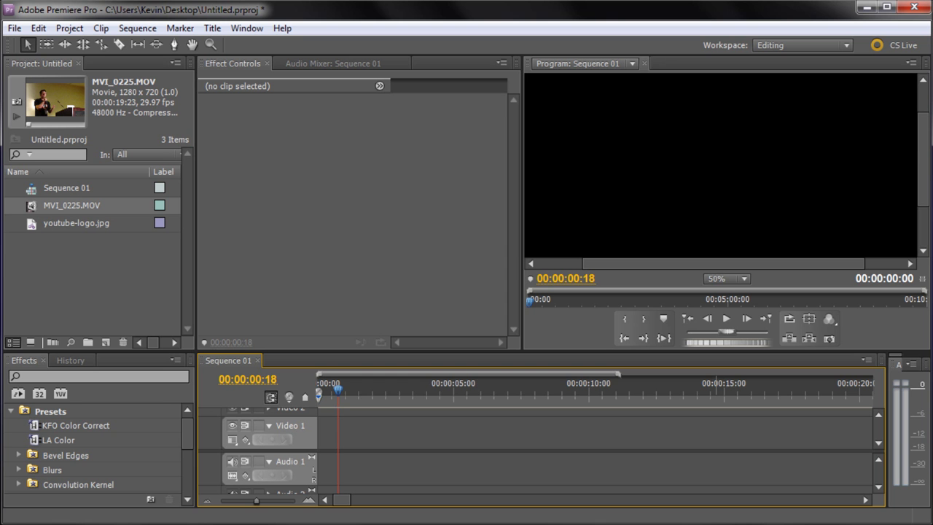
Add MVI_0225.MOV to Sequence 01's Video 1 and Audio 1 tracks.
{"action": "left_click", "coordinate": [100, 304]}
{"action": "left_click", "coordinate": [47, 206]}
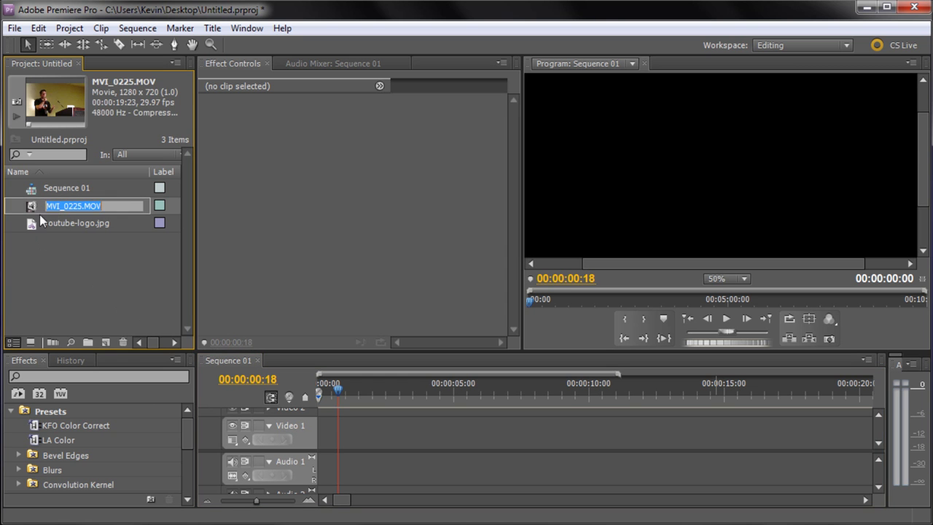
{"action": "left_click", "coordinate": [31, 208]}
{"action": "left_click_drag", "start_coordinate": [30, 215], "coordinate": [324, 426]}
Play the sequence from near the start and stop at 00:00:06:08.
{"action": "left_click_drag", "start_coordinate": [339, 390], "coordinate": [337, 389]}
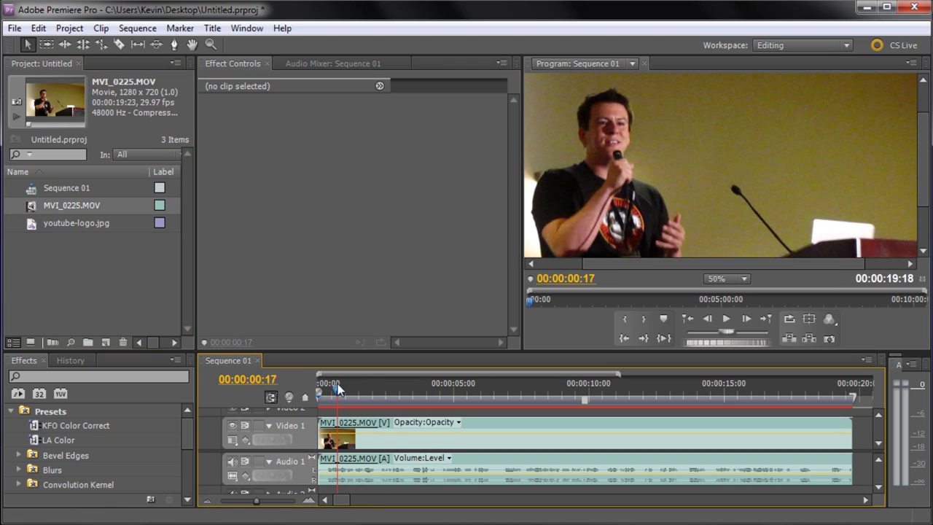
{"action": "left_click", "coordinate": [726, 321]}
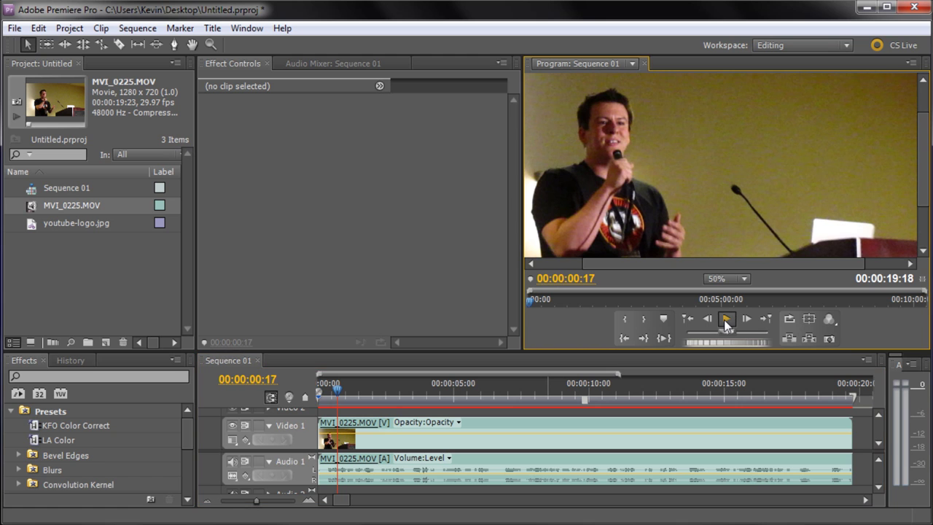
{"action": "left_click", "coordinate": [723, 319]}
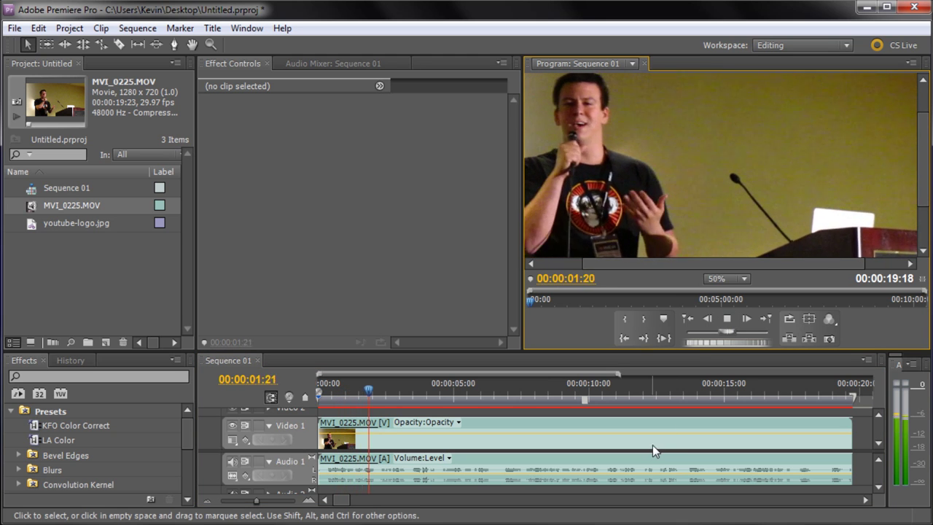
{"action": "left_click", "coordinate": [729, 319]}
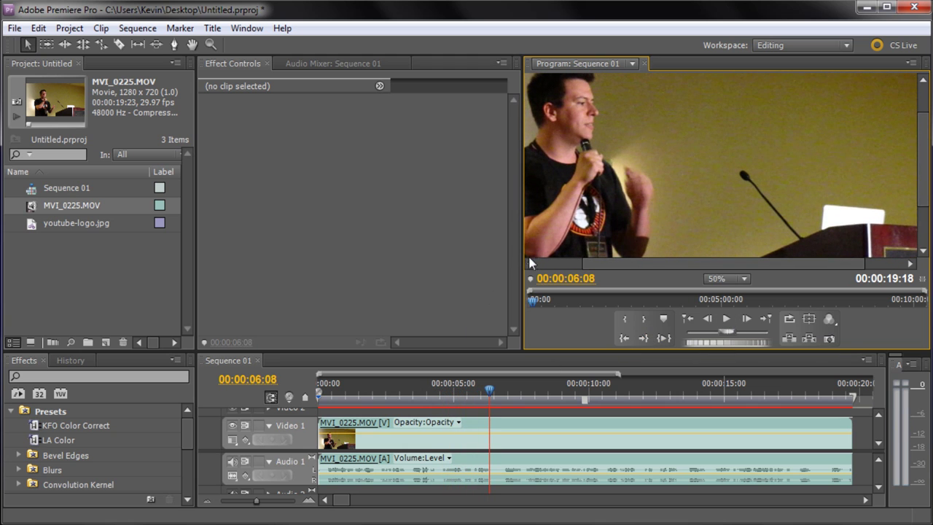
Widen Effect Controls, heighten the Timeline, and select MVI_0225.MOV to show its effects.
{"action": "left_click_drag", "start_coordinate": [523, 263], "coordinate": [667, 260]}
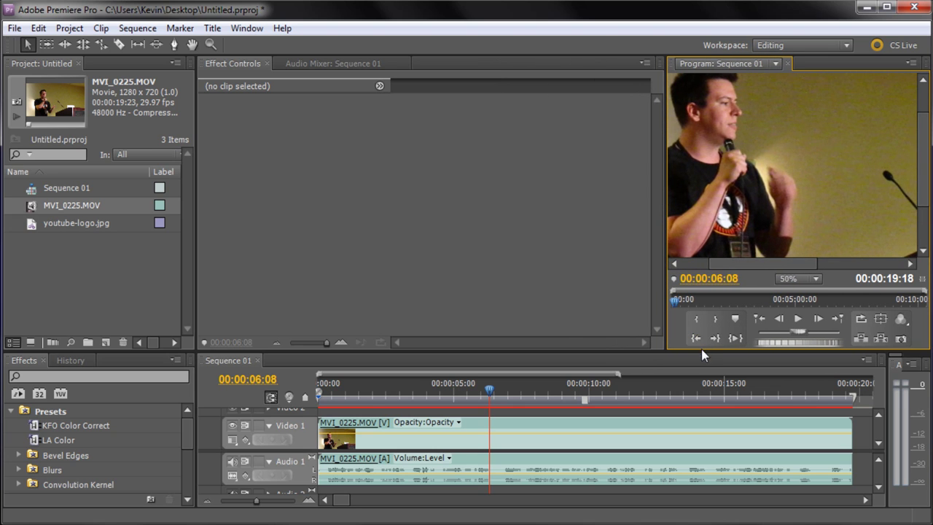
{"action": "left_click_drag", "start_coordinate": [705, 350], "coordinate": [714, 286]}
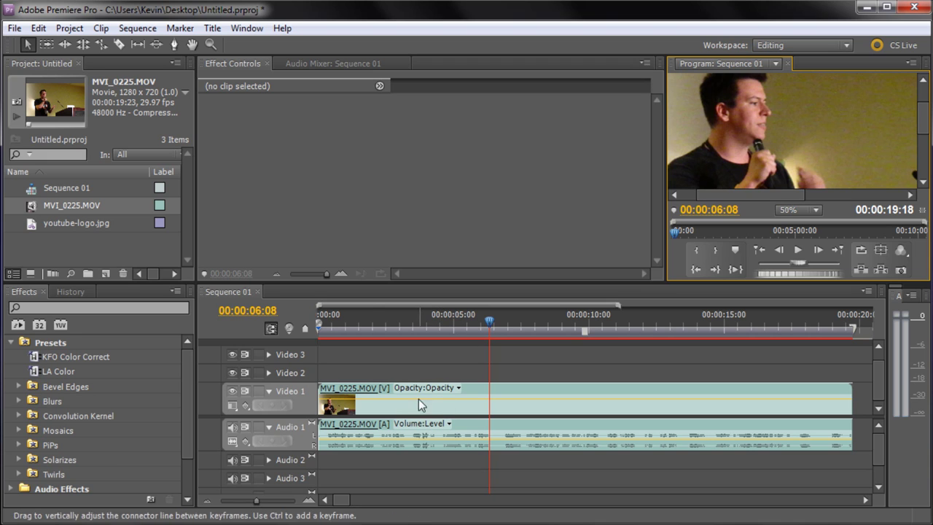
{"action": "left_click", "coordinate": [489, 426]}
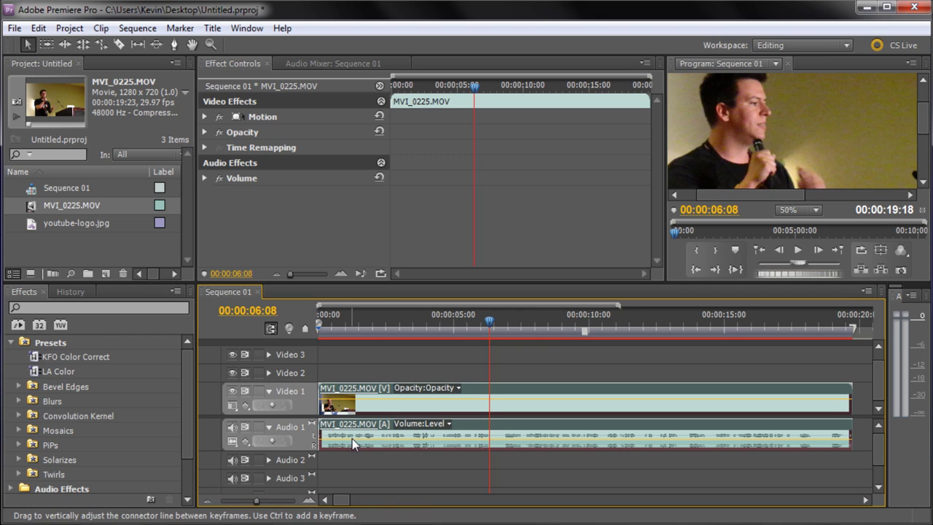
Drag the clip's volume line down to about -12.73 dB and play it back to listen.
{"action": "left_click_drag", "start_coordinate": [352, 446], "coordinate": [354, 450]}
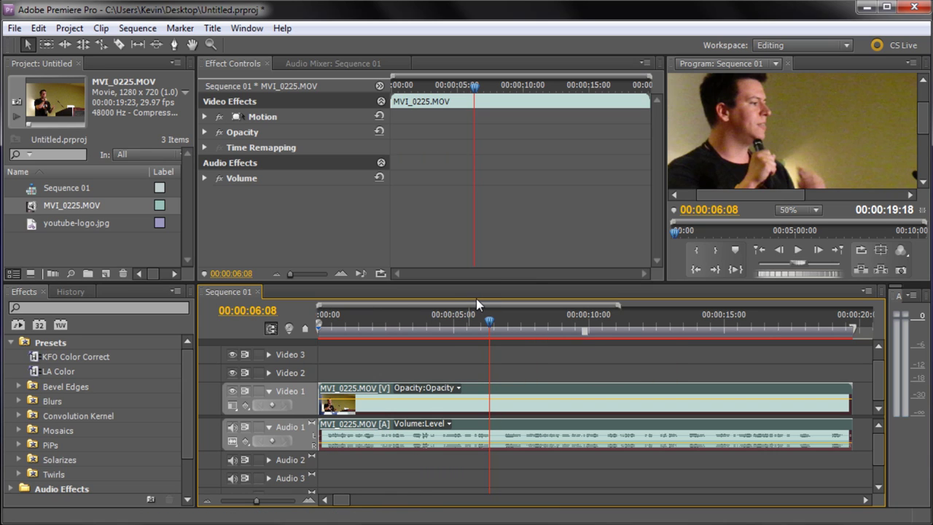
{"action": "left_click", "coordinate": [799, 251]}
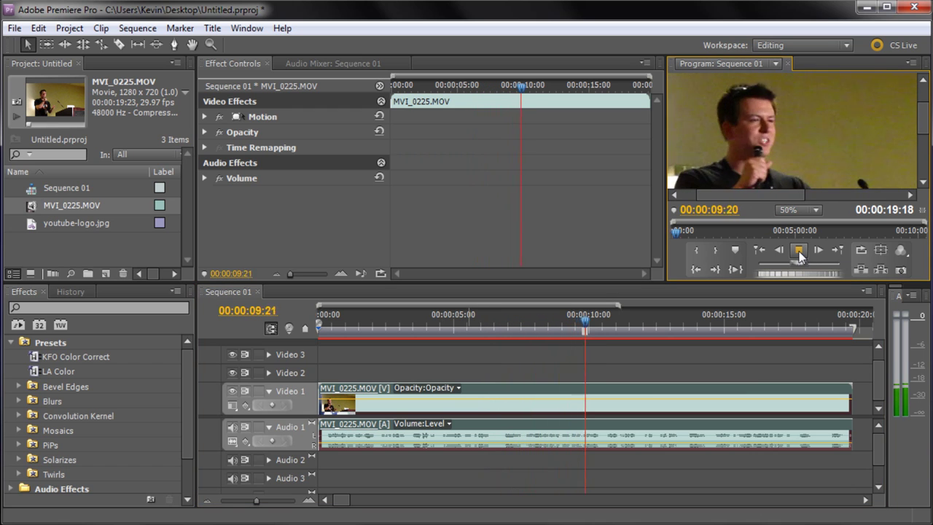
{"action": "left_click", "coordinate": [799, 250]}
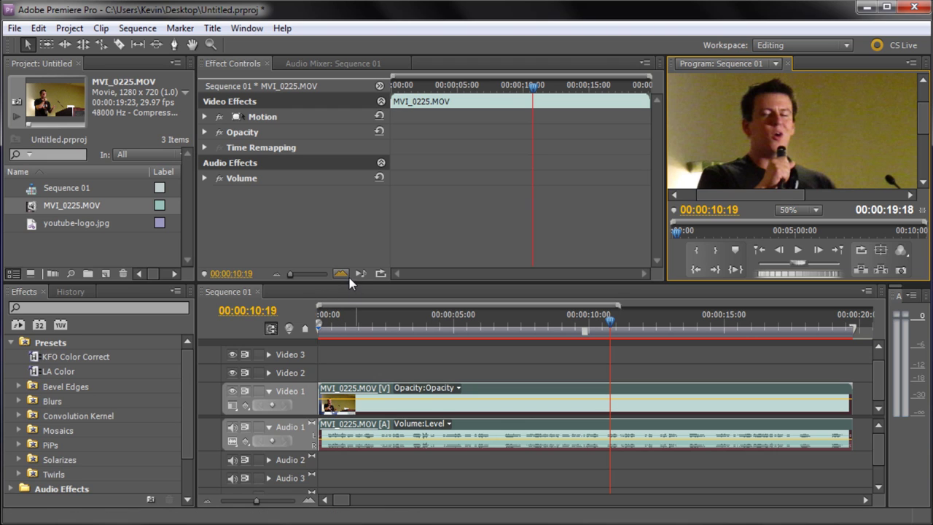
Bring up the Audio Mixer for Sequence 01 from the Window menu.
{"action": "left_click", "coordinate": [239, 29]}
{"action": "mouse_move", "coordinate": [271, 110]}
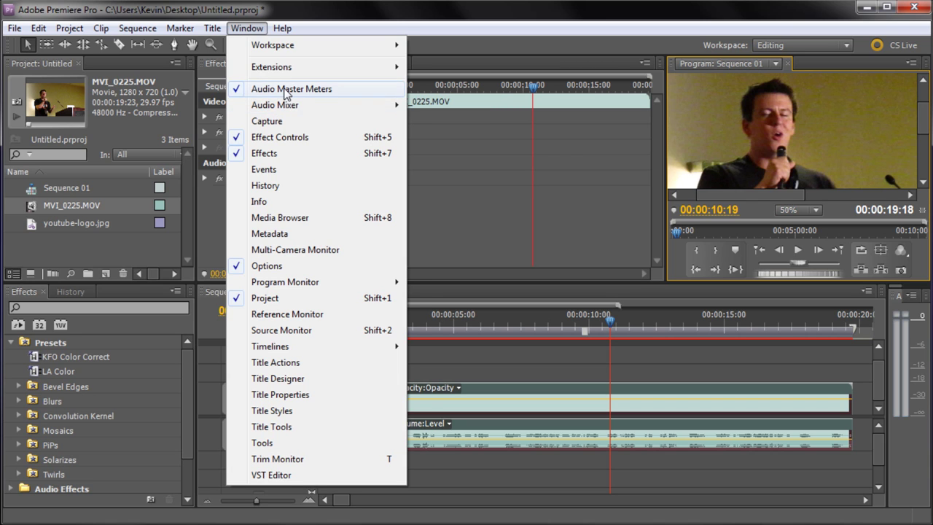
{"action": "left_click", "coordinate": [295, 91]}
{"action": "left_click", "coordinate": [316, 64]}
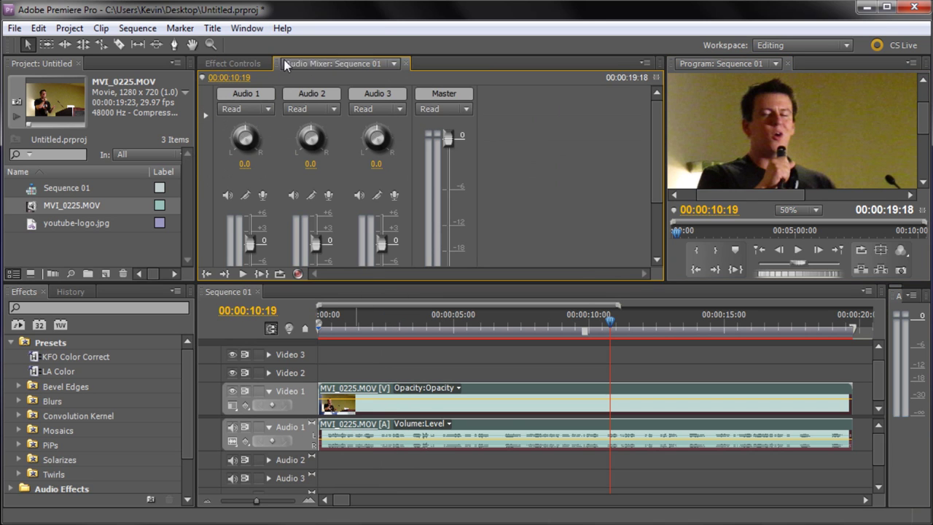
{"action": "left_click", "coordinate": [248, 29]}
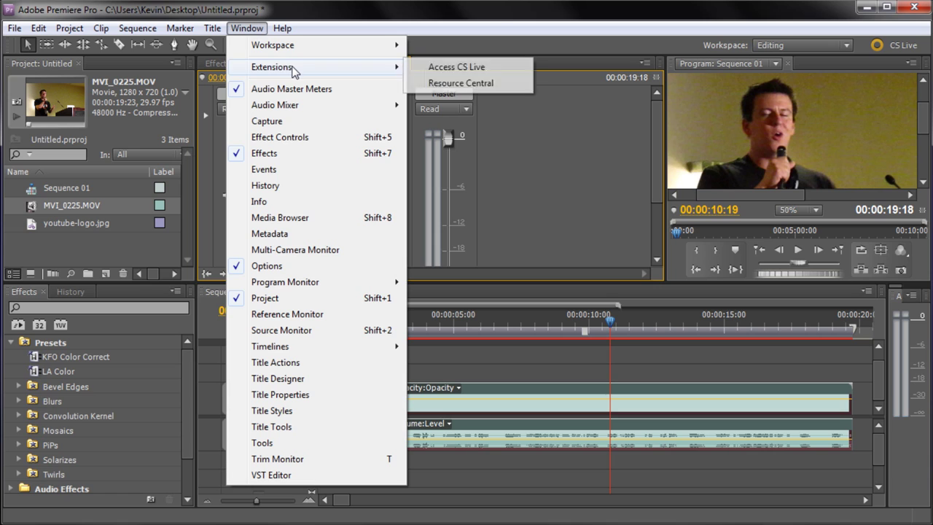
{"action": "mouse_move", "coordinate": [284, 106]}
{"action": "left_click", "coordinate": [439, 107]}
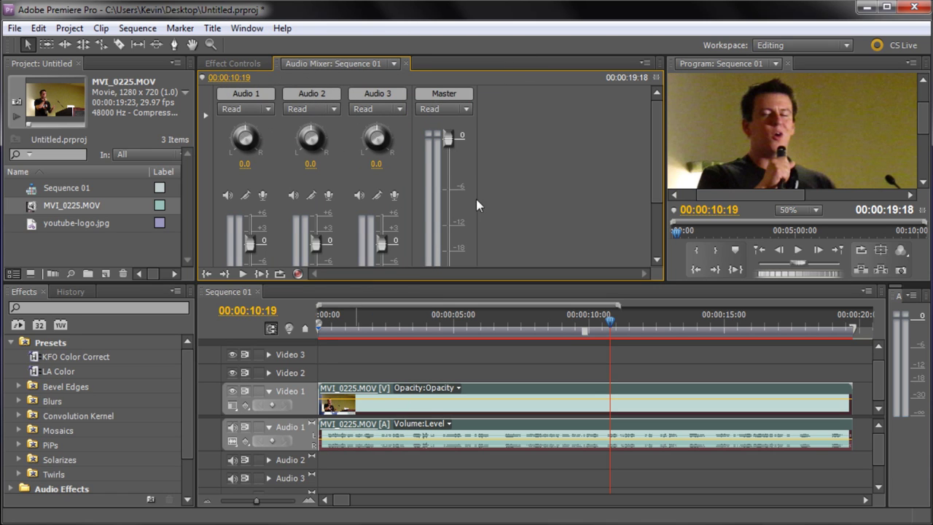
{"action": "left_click_drag", "start_coordinate": [657, 161], "coordinate": [638, 190]}
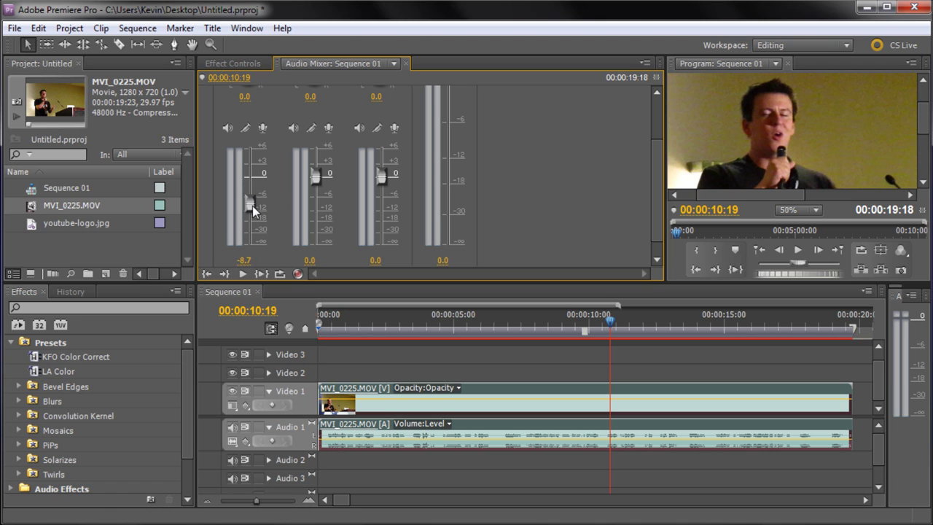
Lower Audio 1's fader to -12.2, then raise it back to 0.
{"action": "left_click_drag", "start_coordinate": [253, 207], "coordinate": [249, 215]}
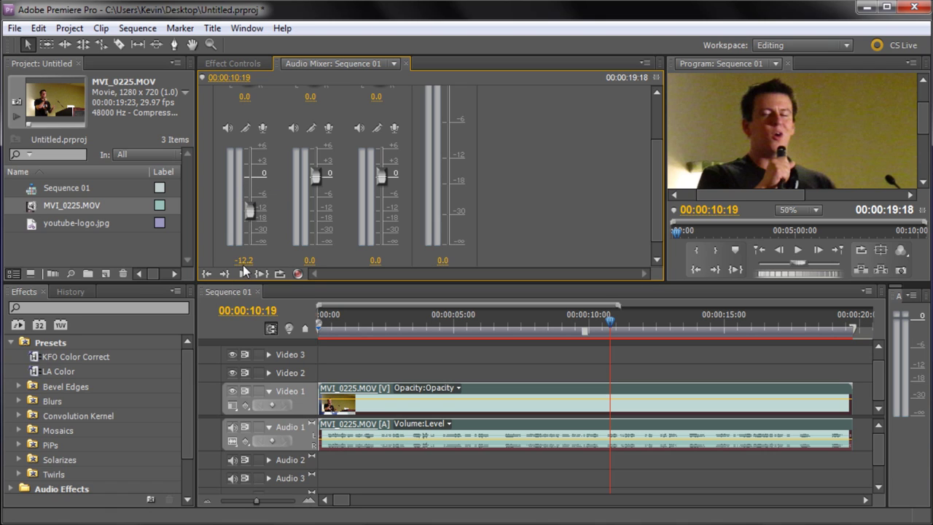
{"action": "left_click", "coordinate": [244, 261]}
{"action": "left_click", "coordinate": [269, 244]}
{"action": "left_click_drag", "start_coordinate": [655, 184], "coordinate": [655, 166]}
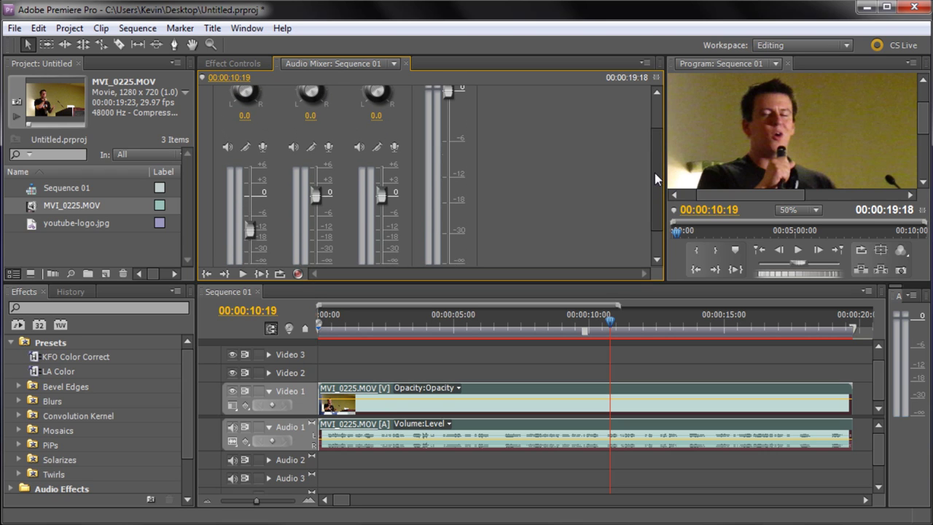
{"action": "left_click_drag", "start_coordinate": [249, 241], "coordinate": [250, 212]}
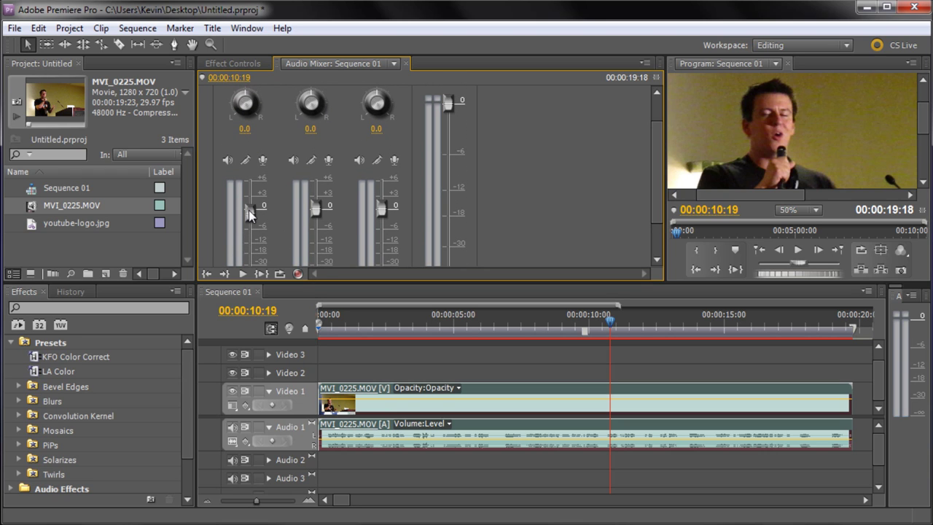
{"action": "scroll", "coordinate": [282, 221], "scroll_direction": "down", "scroll_amount": 2}
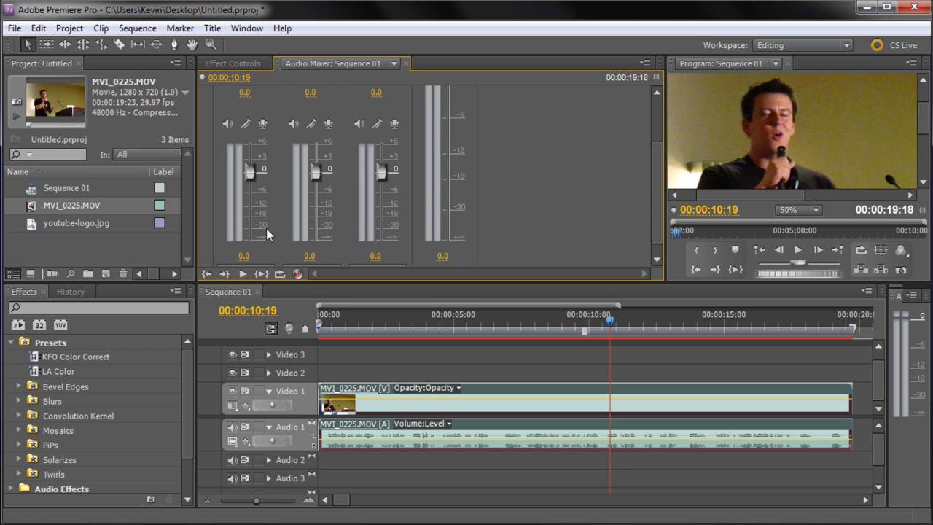
{"action": "scroll", "coordinate": [268, 158], "scroll_direction": "up", "scroll_amount": 2}
Turn Audio 1's balance knob fully left, then back to -40 and nearer centre.
{"action": "scroll", "coordinate": [263, 150], "scroll_direction": "up", "scroll_amount": 2}
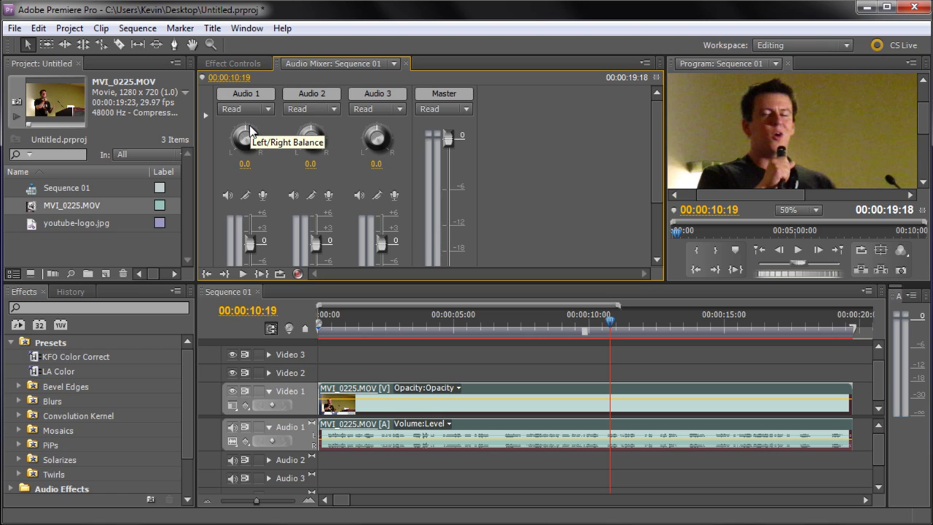
{"action": "left_click_drag", "start_coordinate": [243, 136], "coordinate": [230, 175]}
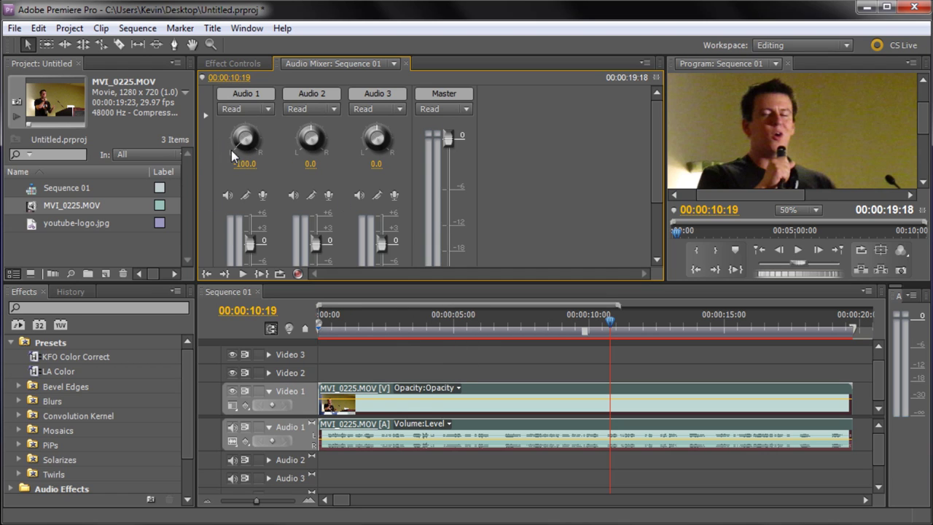
{"action": "left_click_drag", "start_coordinate": [243, 144], "coordinate": [200, 73]}
{"action": "left_click_drag", "start_coordinate": [244, 136], "coordinate": [233, 128]}
Reset Audio 1's Left/Right Balance to 0.0.
{"action": "left_click", "coordinate": [244, 164]}
{"action": "type", "text": "0"}
{"action": "key", "text": "Return"}
{"action": "scroll", "coordinate": [654, 178], "scroll_direction": "down", "scroll_amount": 1}
{"action": "scroll", "coordinate": [654, 179], "scroll_direction": "up", "scroll_amount": 1}
Return to Effect Controls and reselect the MVI_0225.MOV audio clip.
{"action": "left_click", "coordinate": [226, 63]}
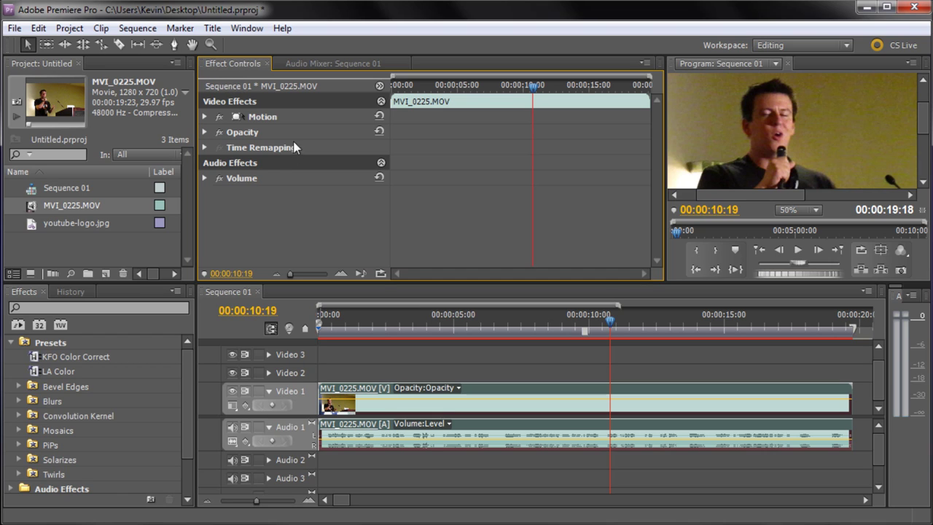
{"action": "left_click", "coordinate": [270, 117]}
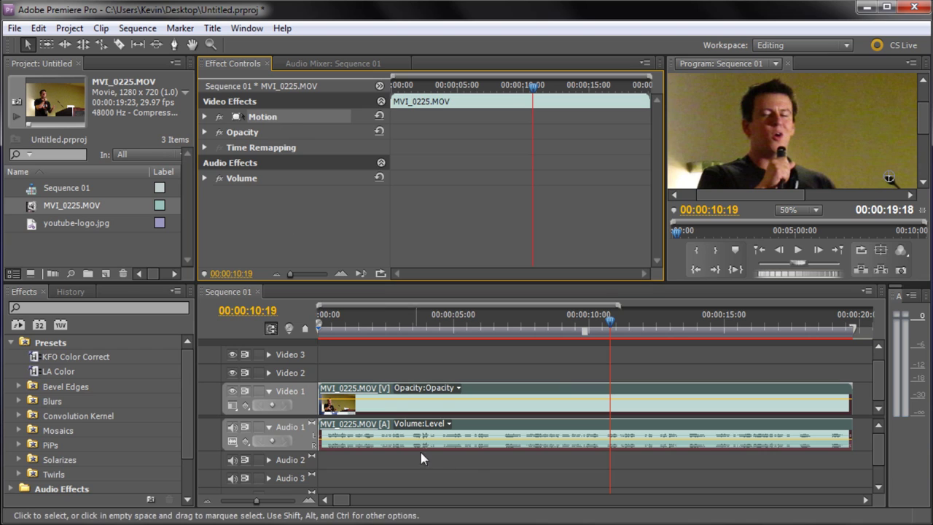
{"action": "left_click", "coordinate": [553, 374]}
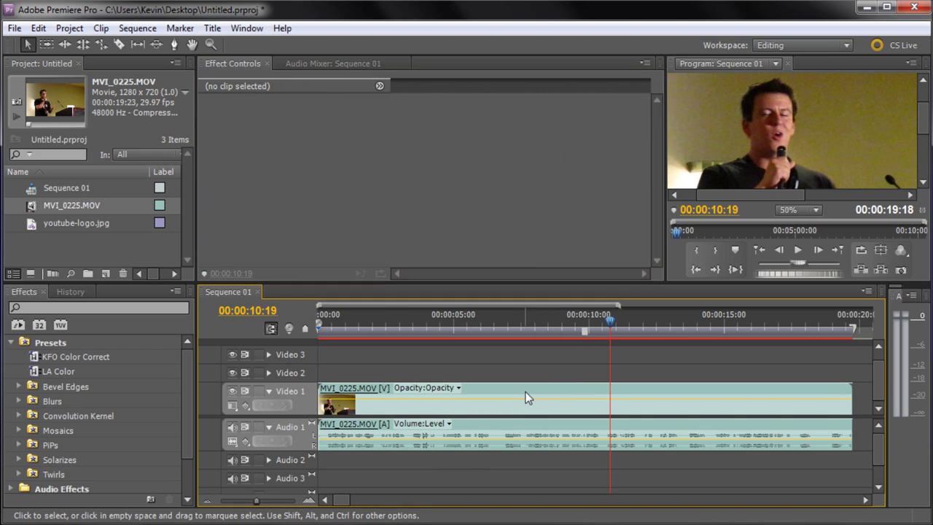
{"action": "left_click", "coordinate": [527, 398]}
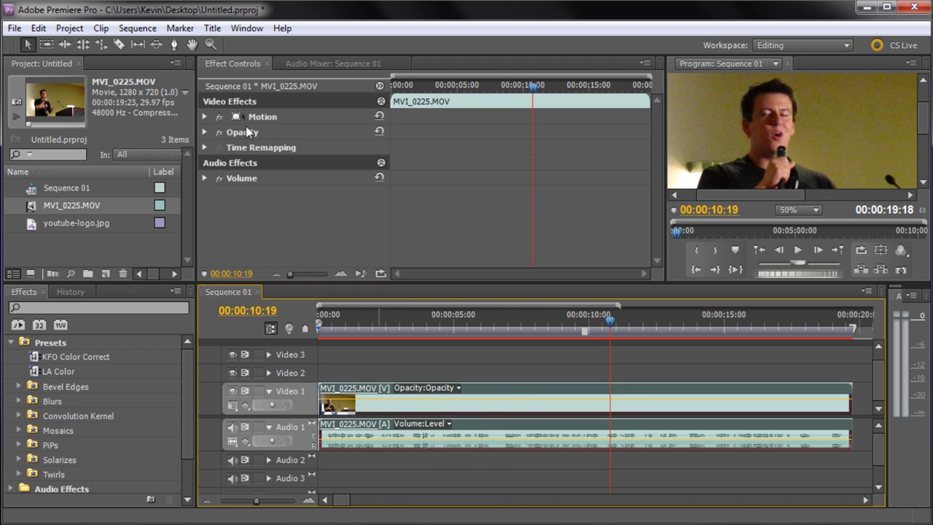
{"action": "left_click", "coordinate": [558, 368]}
{"action": "left_click", "coordinate": [539, 435]}
Expand the Volume effect to show Bypass and Level, and move the time back to 00:00:00:00.
{"action": "left_click", "coordinate": [247, 178]}
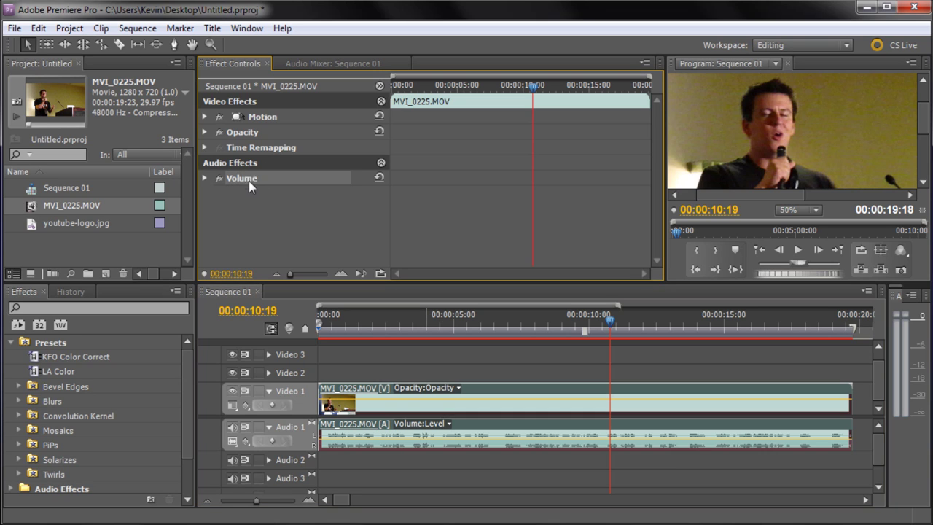
{"action": "left_click", "coordinate": [205, 177]}
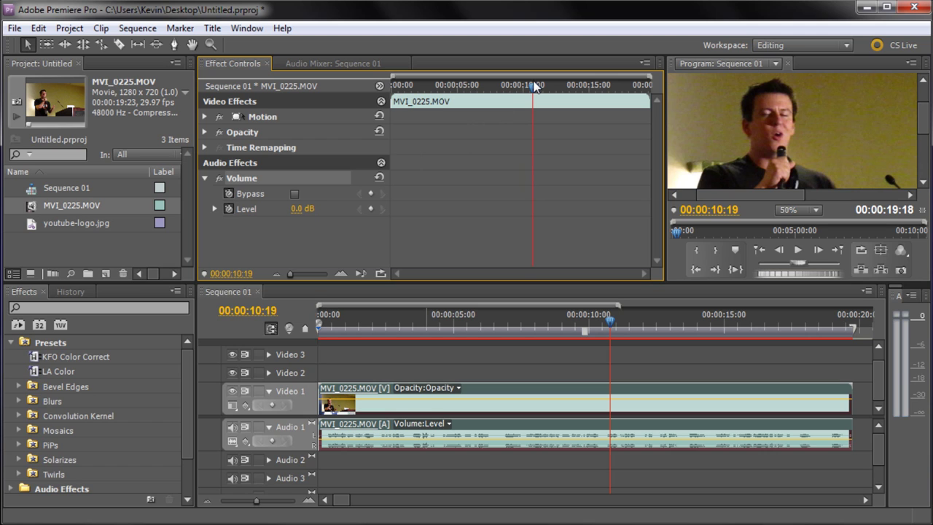
{"action": "left_click_drag", "start_coordinate": [534, 86], "coordinate": [279, 106]}
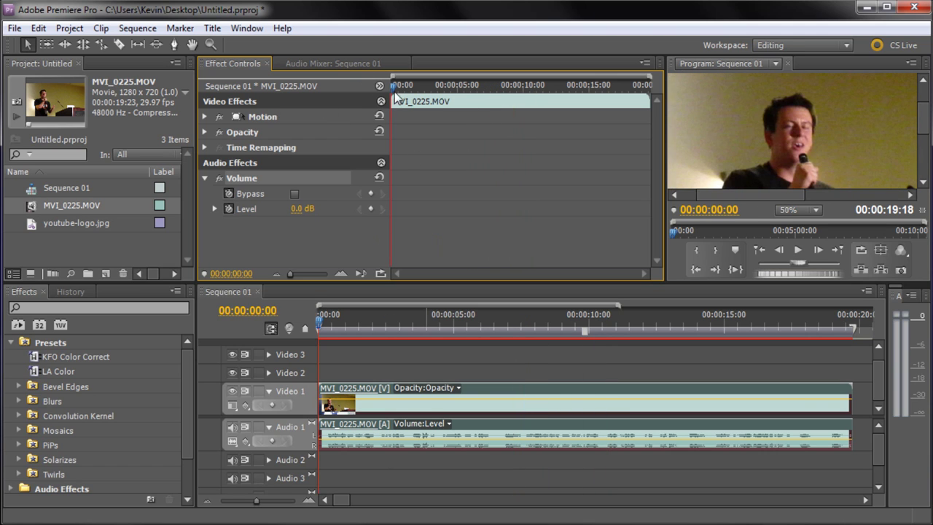
{"action": "mouse_move", "coordinate": [393, 86]}
{"action": "left_mouse_down"}
{"action": "mouse_move", "coordinate": [430, 90]}
{"action": "mouse_move", "coordinate": [379, 93]}
{"action": "left_mouse_up"}
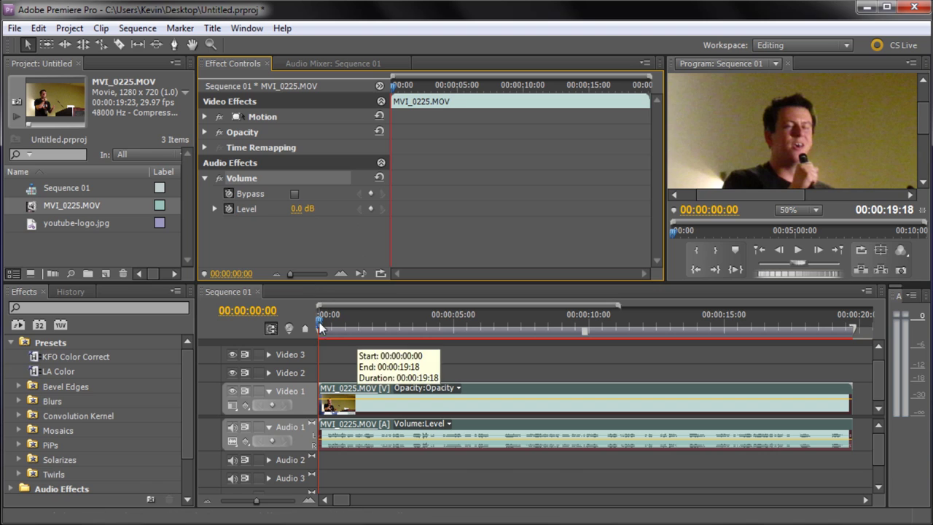
{"action": "left_click", "coordinate": [232, 427]}
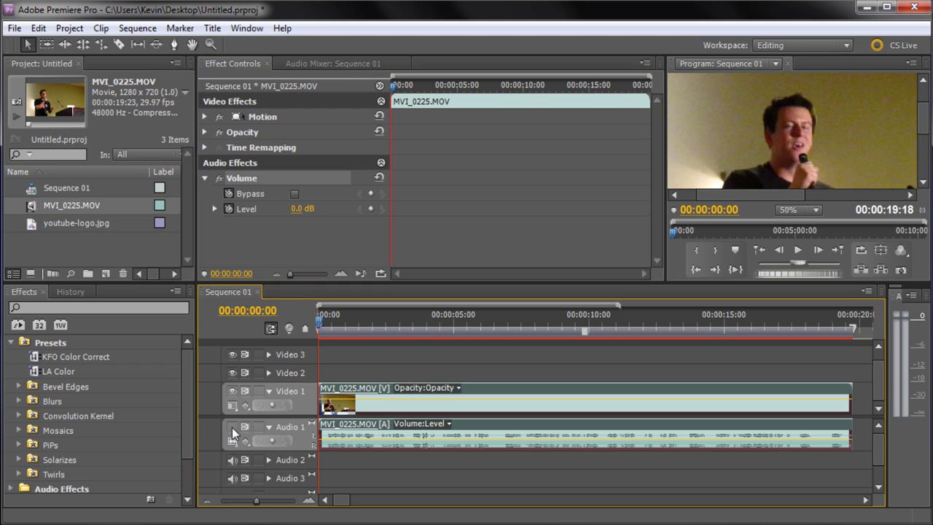
{"action": "left_click", "coordinate": [798, 249]}
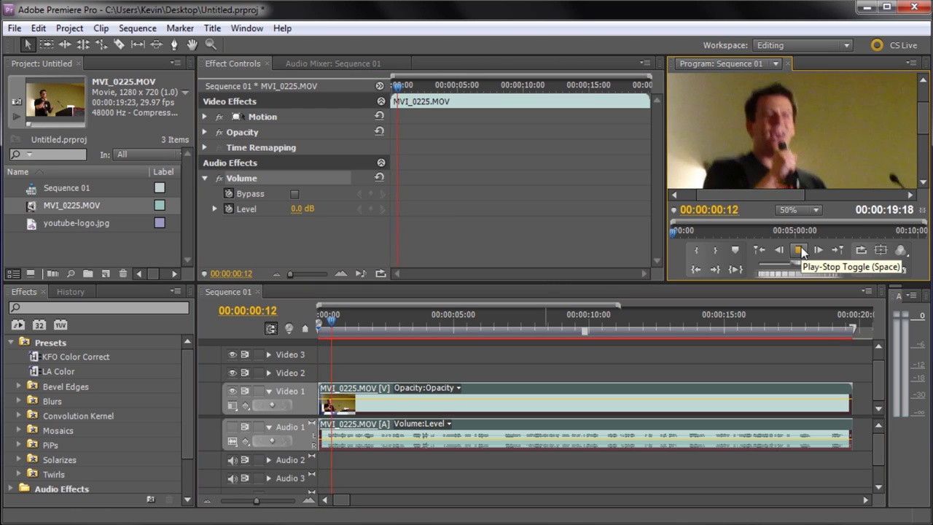
{"action": "left_click", "coordinate": [232, 427]}
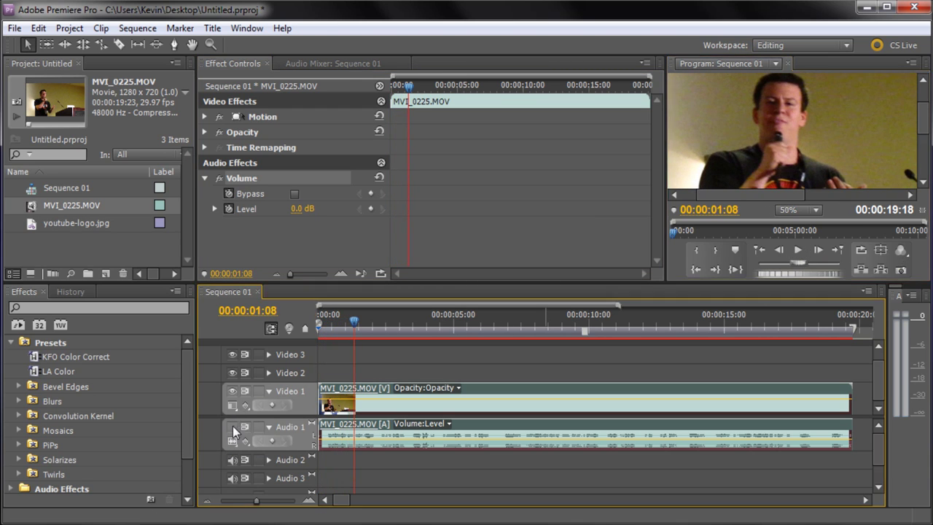
{"action": "left_click", "coordinate": [350, 324]}
{"action": "left_click_drag", "start_coordinate": [351, 324], "coordinate": [283, 319]}
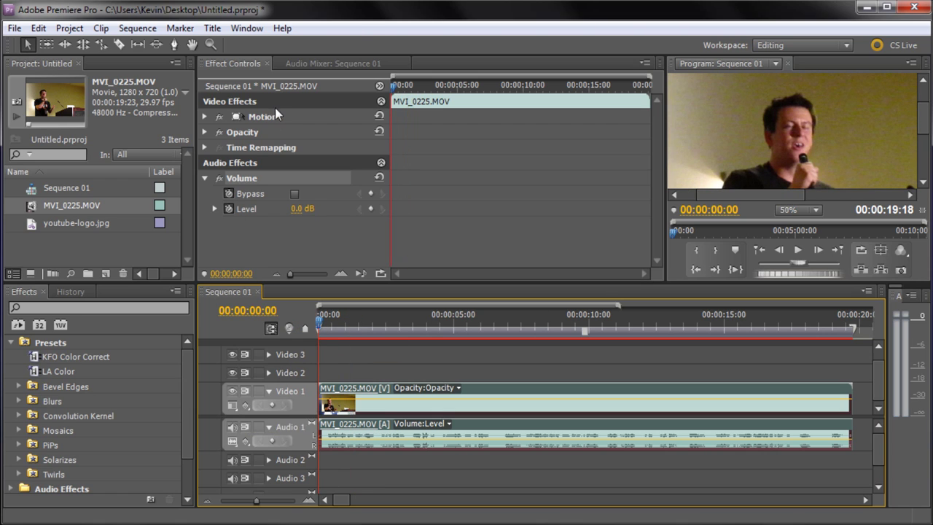
Add a Level keyframe at 0:00 set to -287.5 dB, plus a second keyframe near four seconds.
{"action": "left_click", "coordinate": [370, 209]}
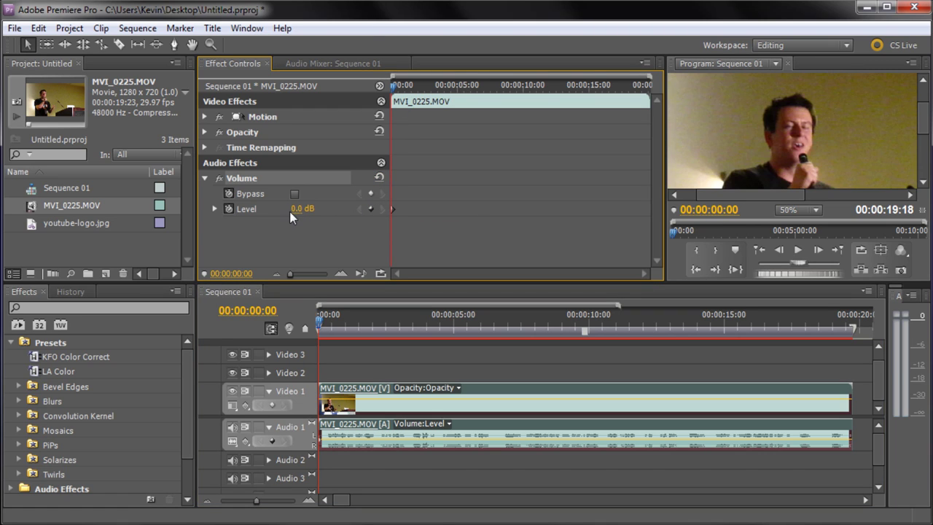
{"action": "left_click_drag", "start_coordinate": [298, 209], "coordinate": [241, 212]}
{"action": "left_click_drag", "start_coordinate": [394, 86], "coordinate": [452, 97]}
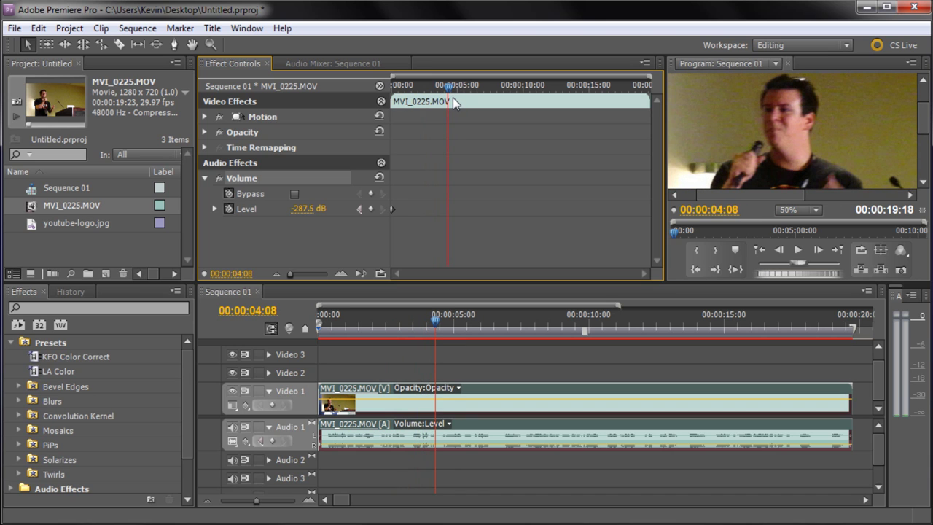
{"action": "left_click_drag", "start_coordinate": [448, 87], "coordinate": [449, 87]}
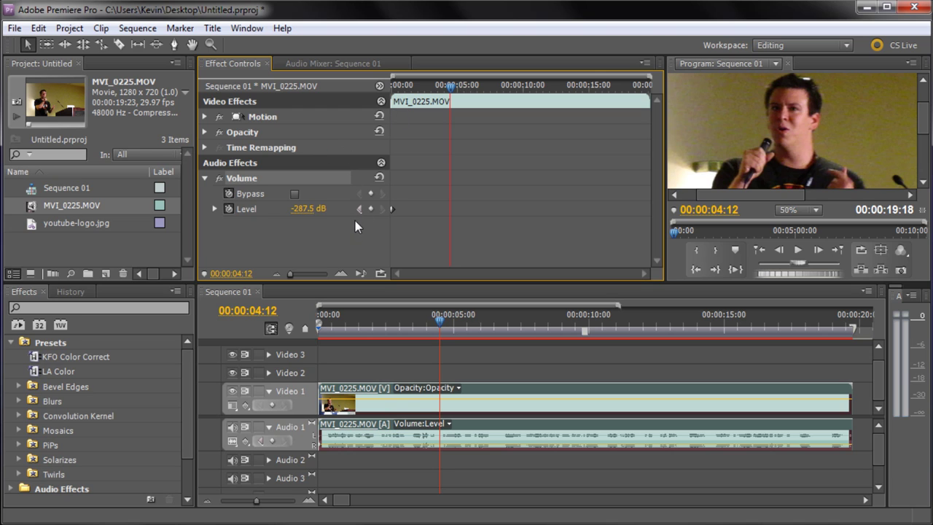
{"action": "left_click", "coordinate": [374, 211]}
{"action": "left_click_drag", "start_coordinate": [450, 87], "coordinate": [452, 98]}
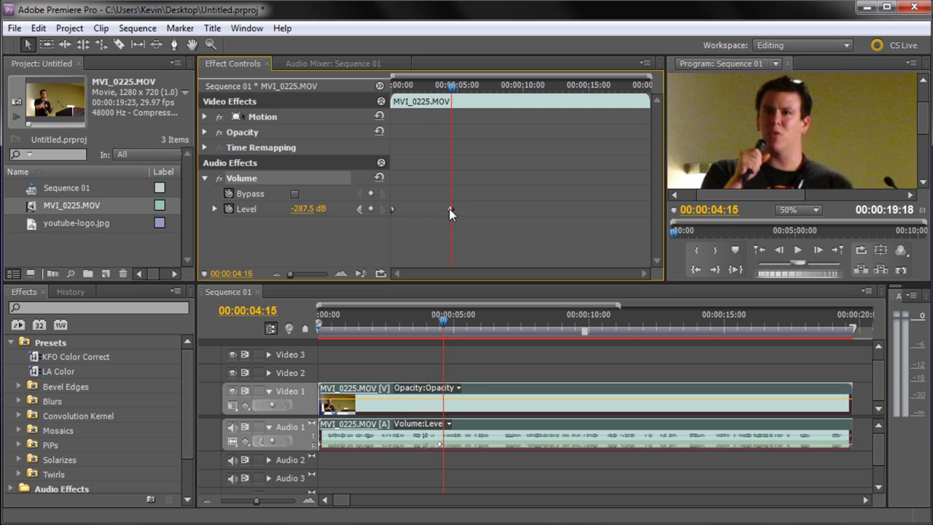
Set the later keyframes to 0.0 dB around 04:15–04:20.
{"action": "left_click", "coordinate": [312, 209]}
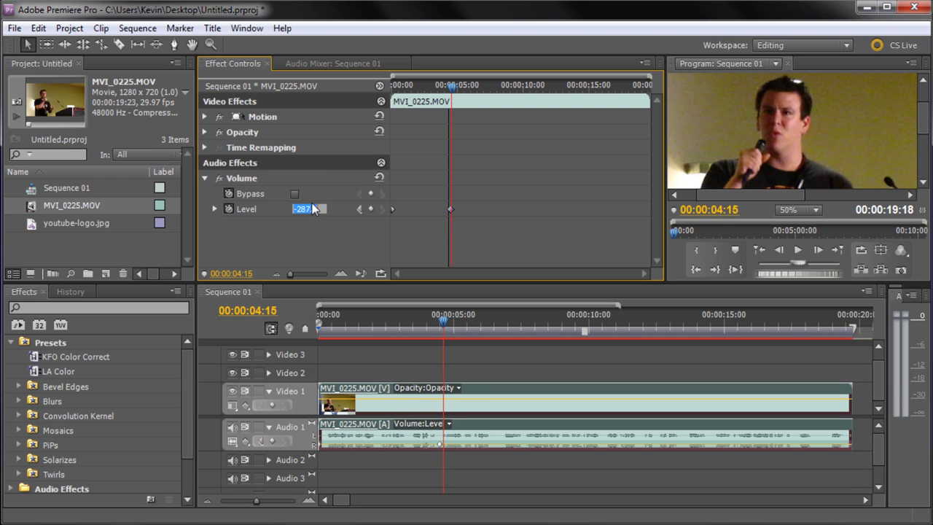
{"action": "type", "text": "0"}
{"action": "key", "text": "Return"}
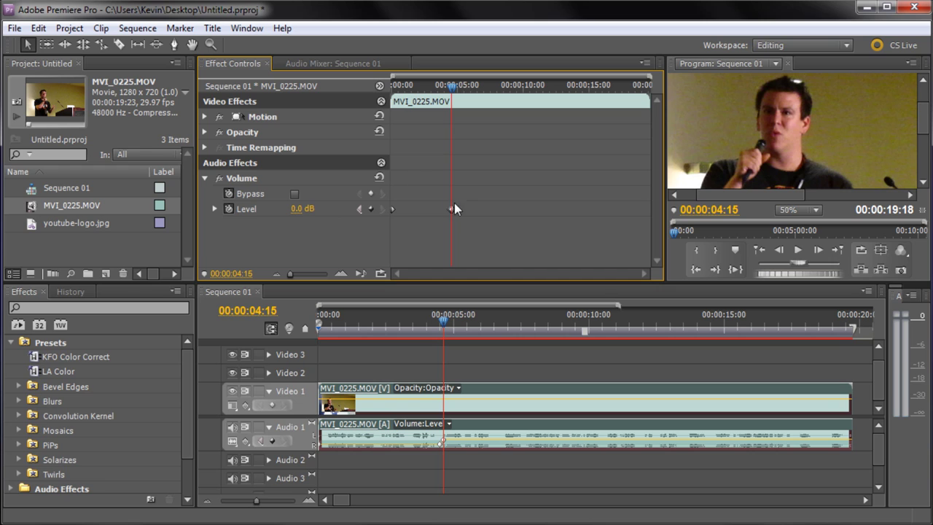
{"action": "left_click_drag", "start_coordinate": [460, 208], "coordinate": [453, 164]}
{"action": "mouse_move", "coordinate": [448, 90]}
{"action": "left_mouse_down"}
{"action": "mouse_move", "coordinate": [462, 94]}
{"action": "mouse_move", "coordinate": [455, 97]}
{"action": "left_mouse_up"}
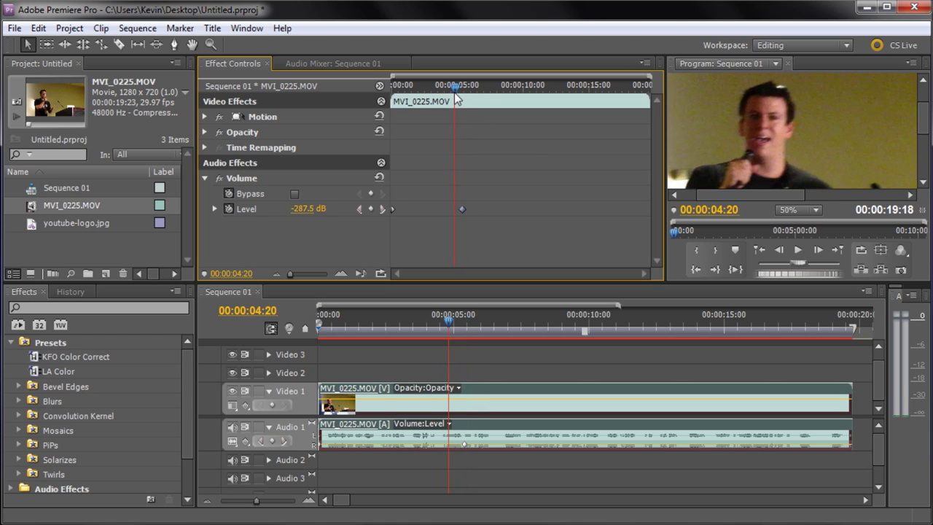
{"action": "left_click", "coordinate": [310, 210]}
{"action": "type", "text": "0"}
{"action": "key", "text": "Return"}
Delete the extra volume keyframe and return to the start to review the fade.
{"action": "left_click", "coordinate": [461, 210]}
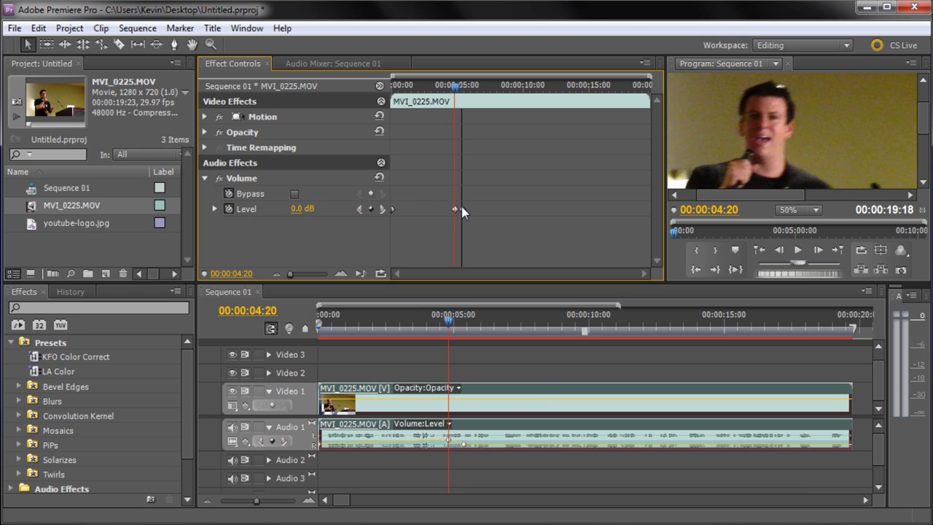
{"action": "key", "text": "Delete"}
{"action": "left_click_drag", "start_coordinate": [457, 85], "coordinate": [455, 87]}
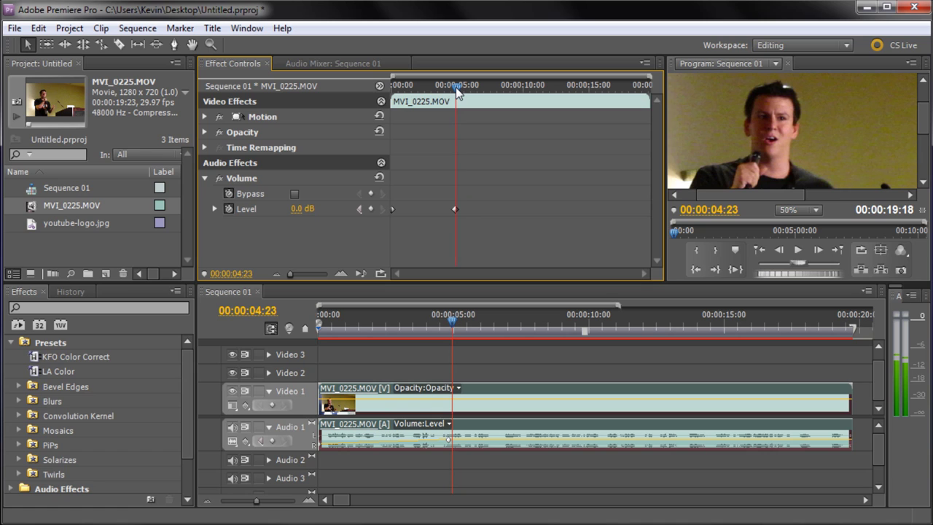
{"action": "left_click_drag", "start_coordinate": [455, 86], "coordinate": [455, 87]}
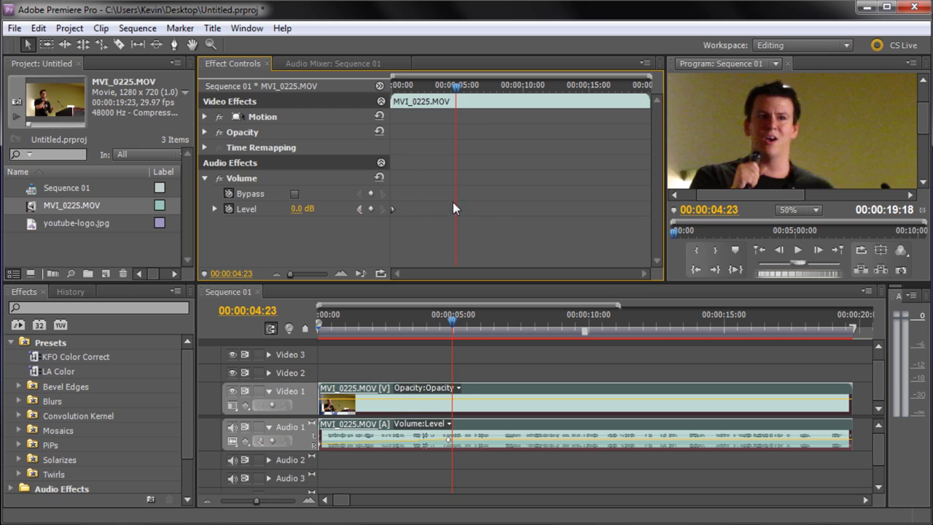
{"action": "left_click_drag", "start_coordinate": [455, 87], "coordinate": [357, 88]}
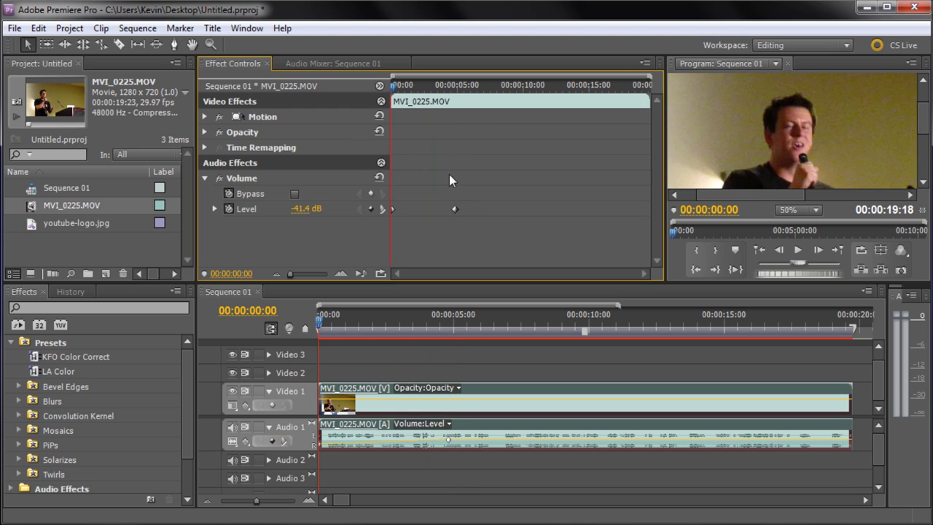
{"action": "left_click", "coordinate": [797, 249]}
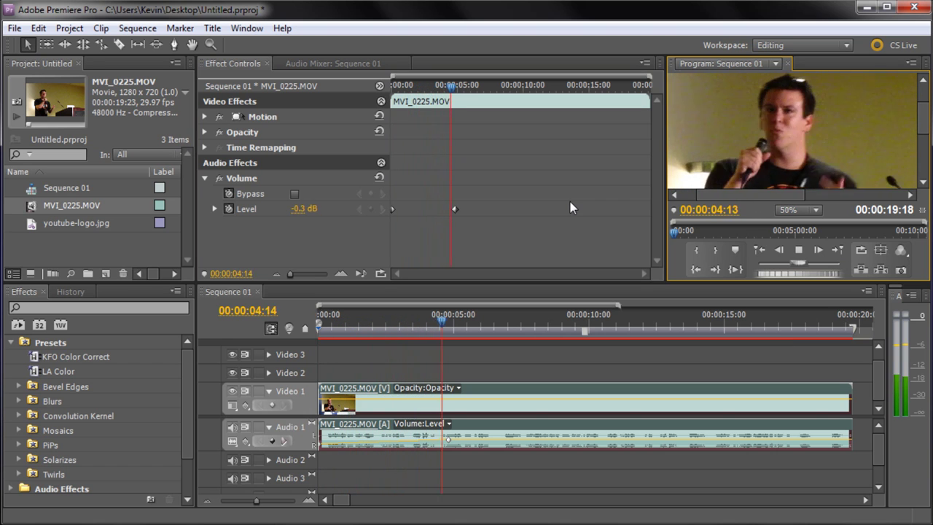
{"action": "left_click", "coordinate": [798, 250]}
{"action": "left_click_drag", "start_coordinate": [479, 82], "coordinate": [384, 97]}
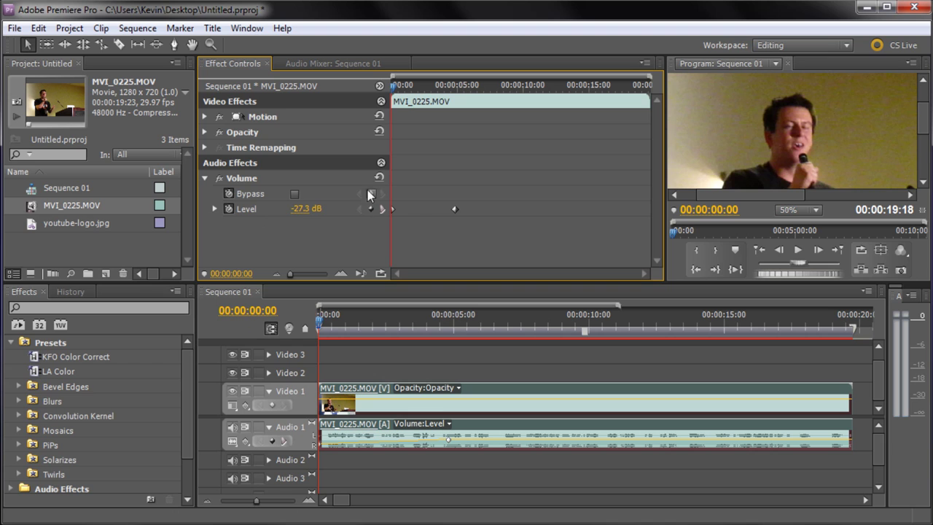
{"action": "left_click_drag", "start_coordinate": [397, 88], "coordinate": [510, 99]}
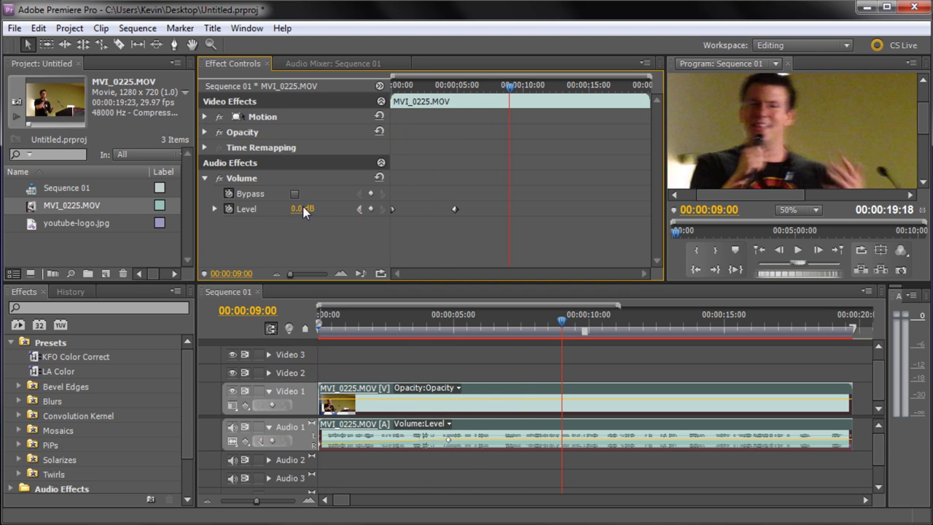
{"action": "left_click_drag", "start_coordinate": [295, 208], "coordinate": [425, 198]}
{"action": "left_click", "coordinate": [296, 212]}
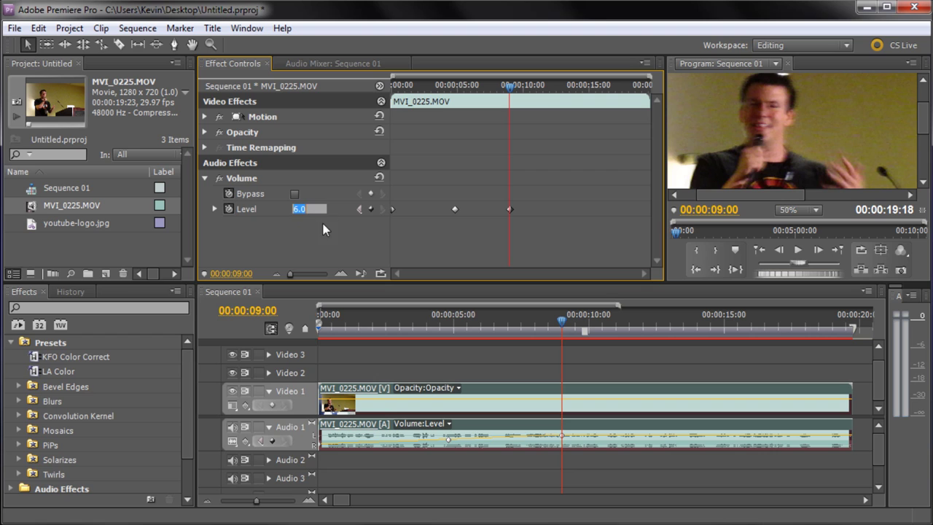
{"action": "key", "text": "Return"}
{"action": "left_click_drag", "start_coordinate": [509, 84], "coordinate": [493, 84]}
{"action": "left_click", "coordinate": [511, 210]}
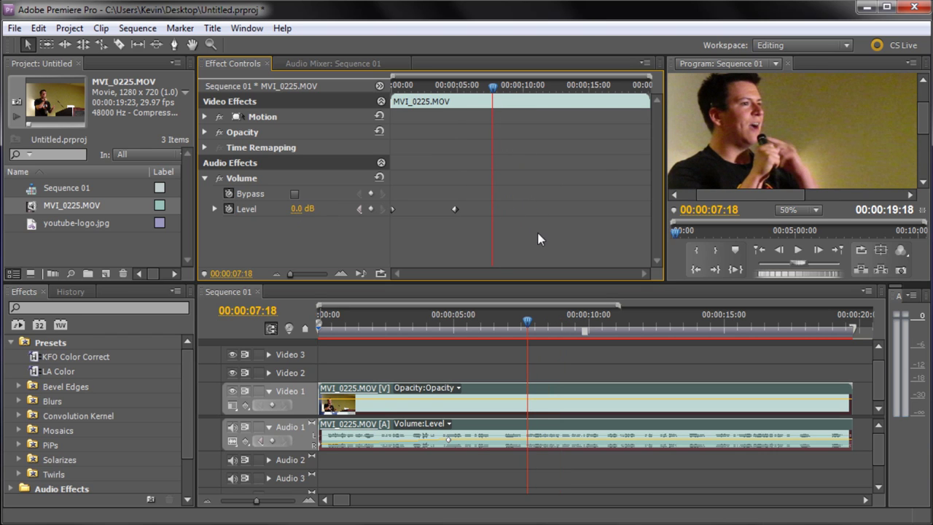
{"action": "key", "text": "Delete"}
{"action": "left_click", "coordinate": [481, 87]}
{"action": "left_click_drag", "start_coordinate": [480, 91], "coordinate": [472, 95]}
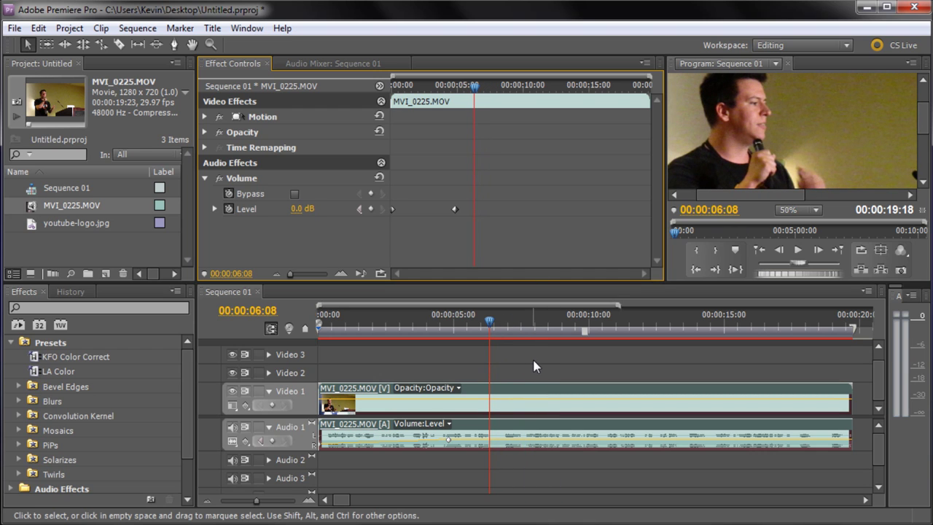
{"action": "left_click", "coordinate": [494, 430]}
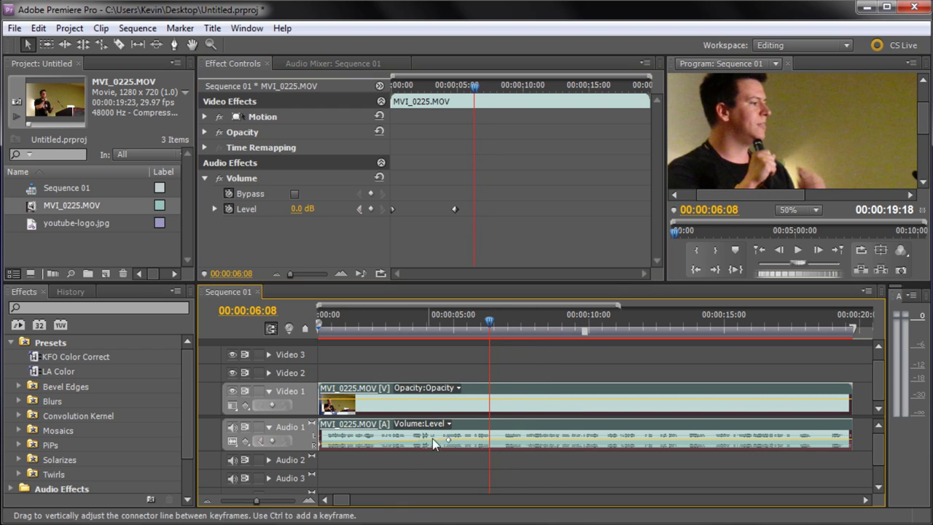
{"action": "right_click", "coordinate": [512, 422]}
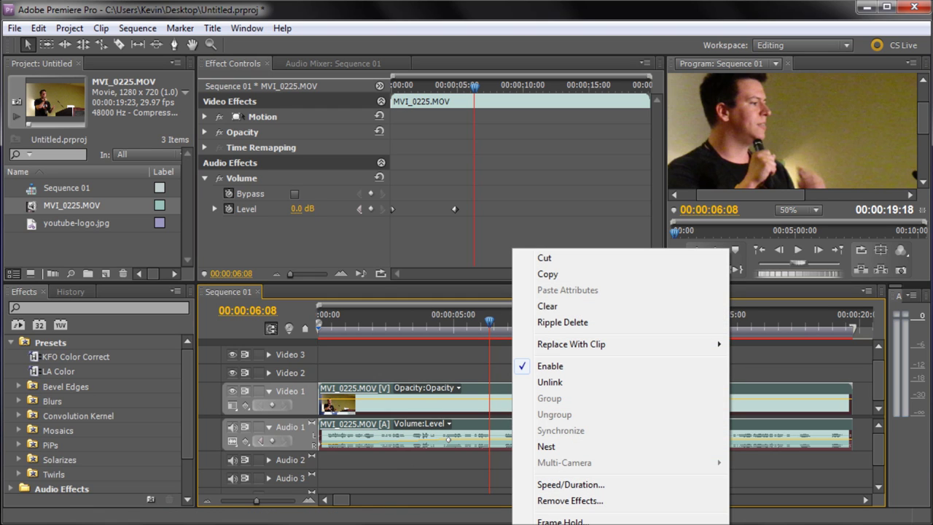
{"action": "left_click", "coordinate": [568, 523]}
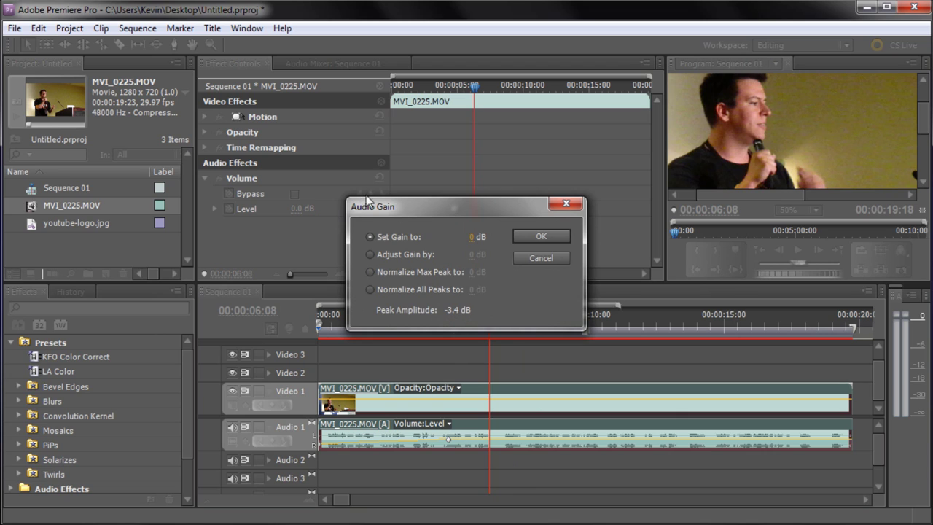
{"action": "left_click_drag", "start_coordinate": [478, 239], "coordinate": [929, 222]}
{"action": "left_click_drag", "start_coordinate": [473, 237], "coordinate": [785, 239]}
{"action": "left_click", "coordinate": [540, 258]}
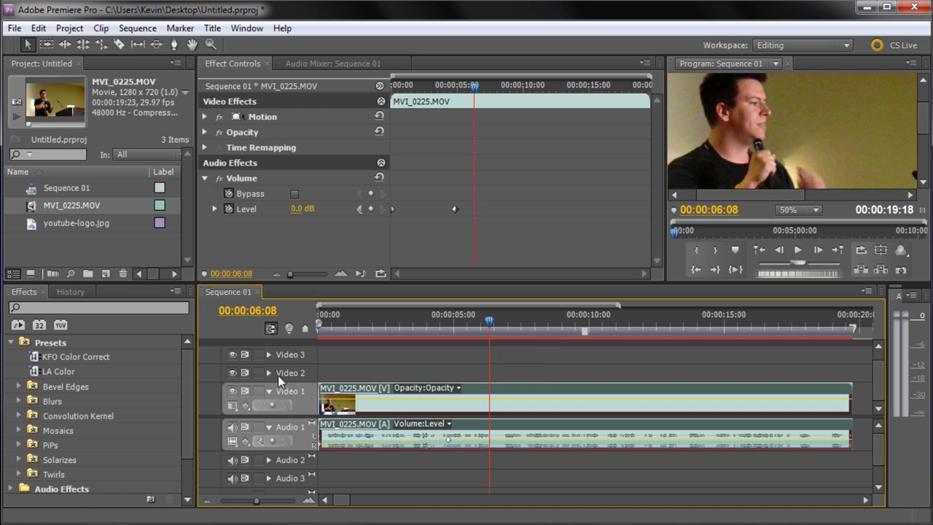
Trim the clip's end to about 7 seconds, then undo to restore its full length.
{"action": "left_click", "coordinate": [523, 375]}
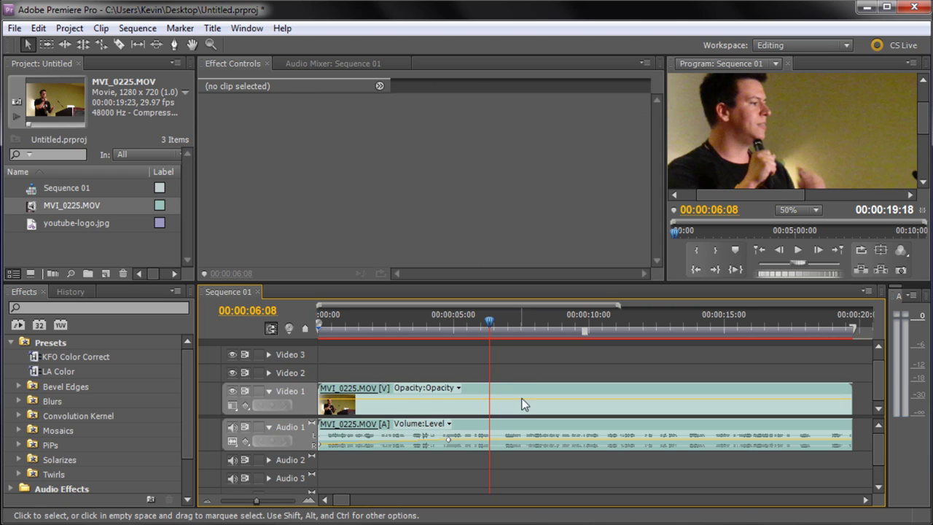
{"action": "left_click", "coordinate": [521, 407]}
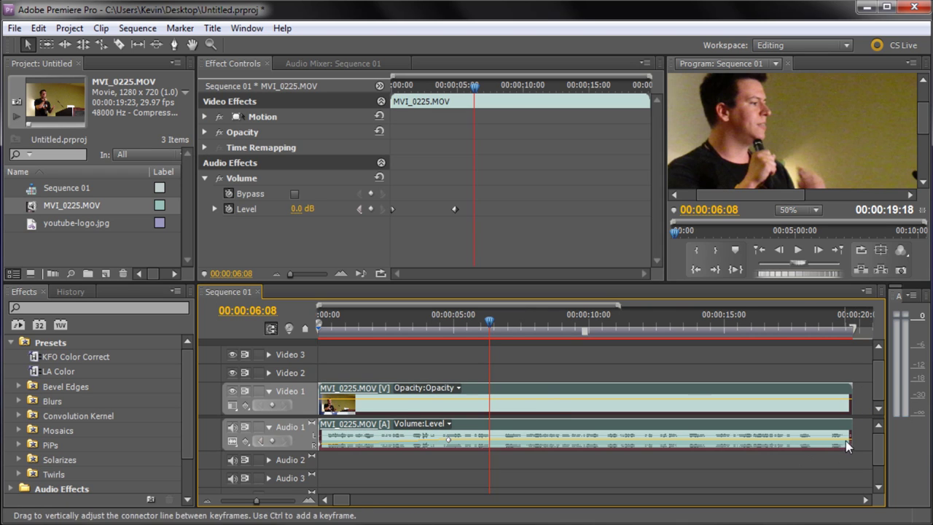
{"action": "left_click_drag", "start_coordinate": [782, 433], "coordinate": [515, 435]}
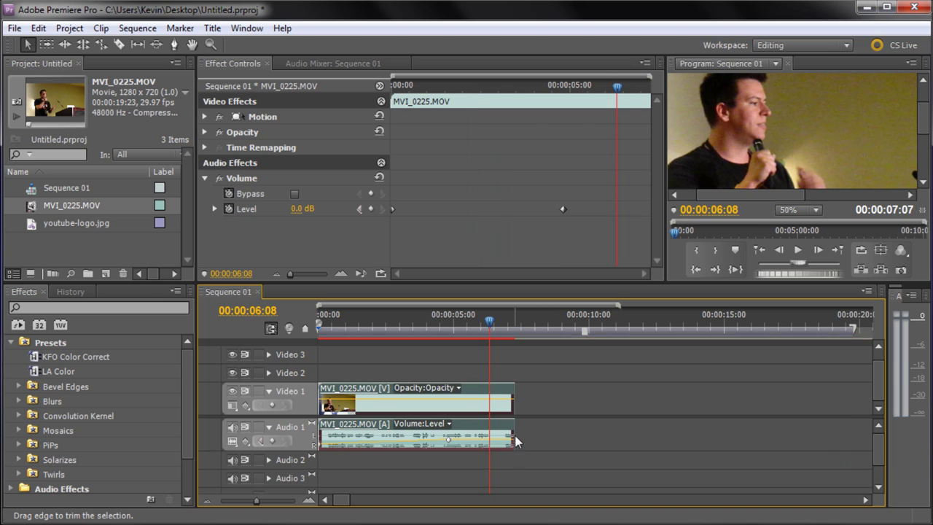
{"action": "left_click", "coordinate": [38, 28]}
{"action": "left_click", "coordinate": [43, 42]}
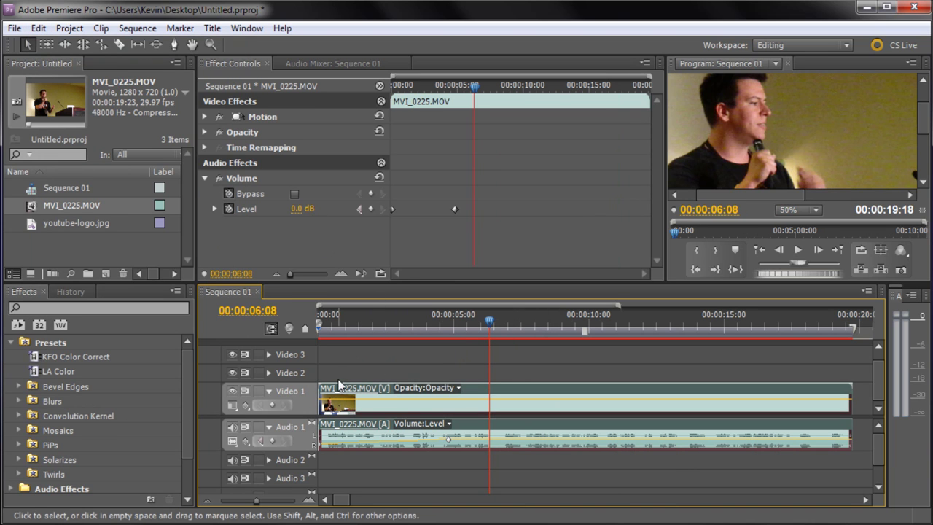
Reselect MVI_0225.MOV and right-click its audio clip for options.
{"action": "left_click", "coordinate": [390, 376]}
{"action": "left_click", "coordinate": [437, 405]}
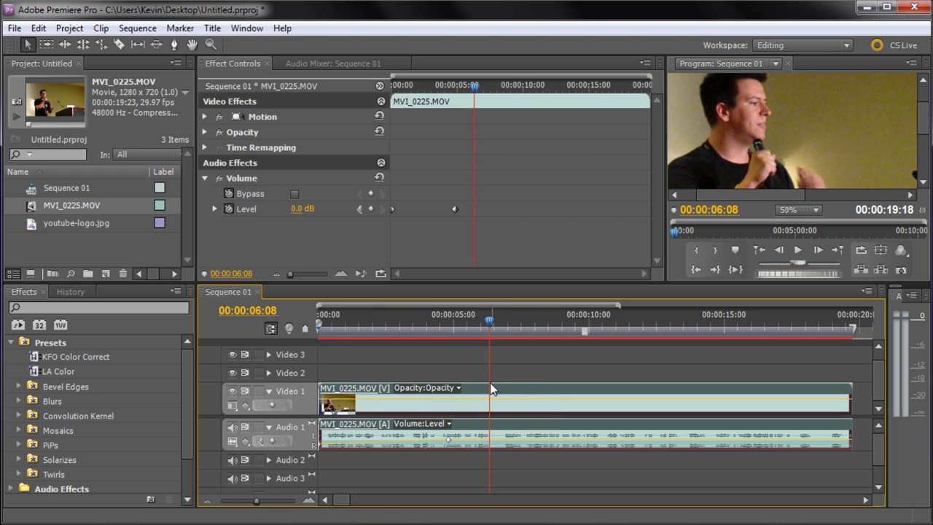
{"action": "right_click", "coordinate": [509, 430]}
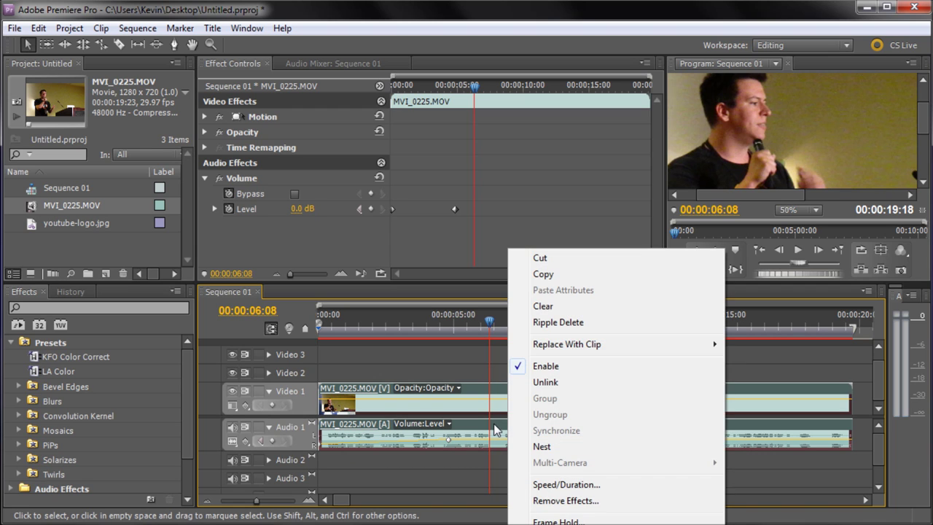
Unlink the audio from the video and check each part selects on its own.
{"action": "left_click", "coordinate": [525, 382]}
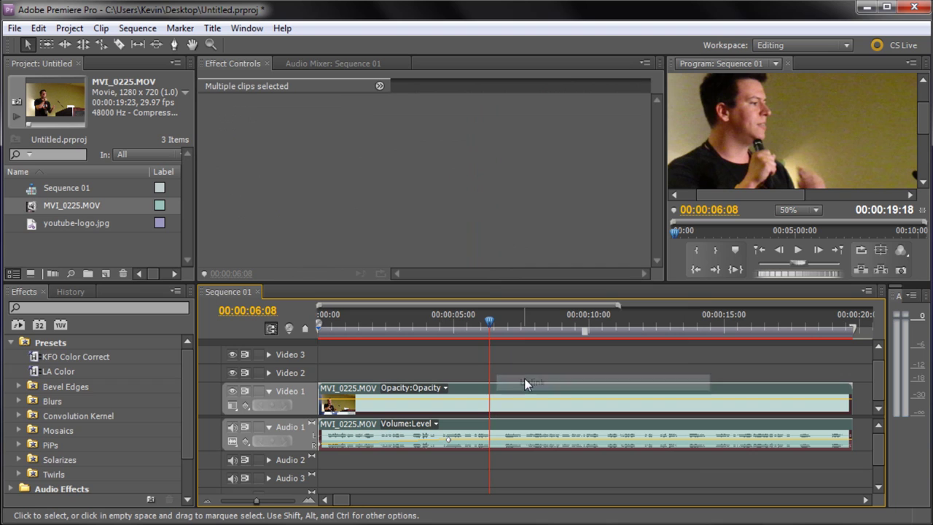
{"action": "left_click", "coordinate": [544, 386]}
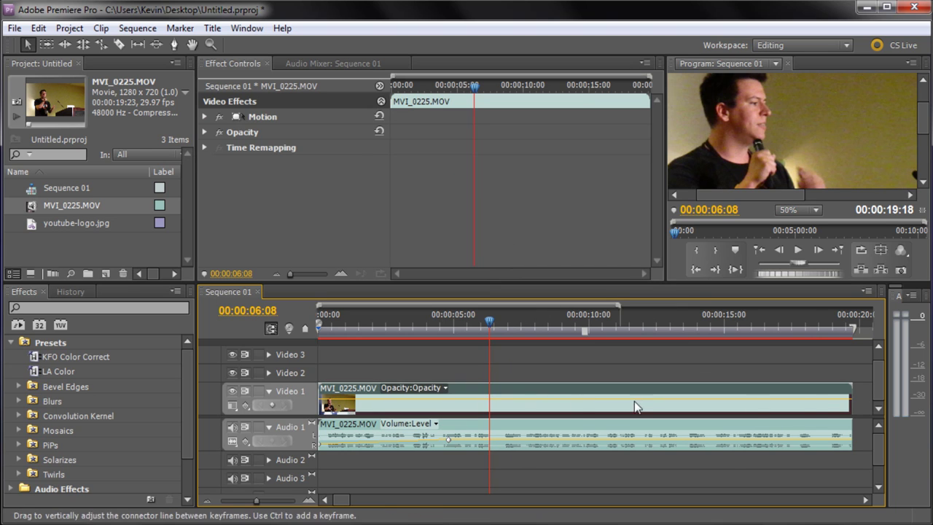
{"action": "left_click", "coordinate": [825, 426]}
{"action": "left_click", "coordinate": [790, 408]}
{"action": "left_click", "coordinate": [776, 431]}
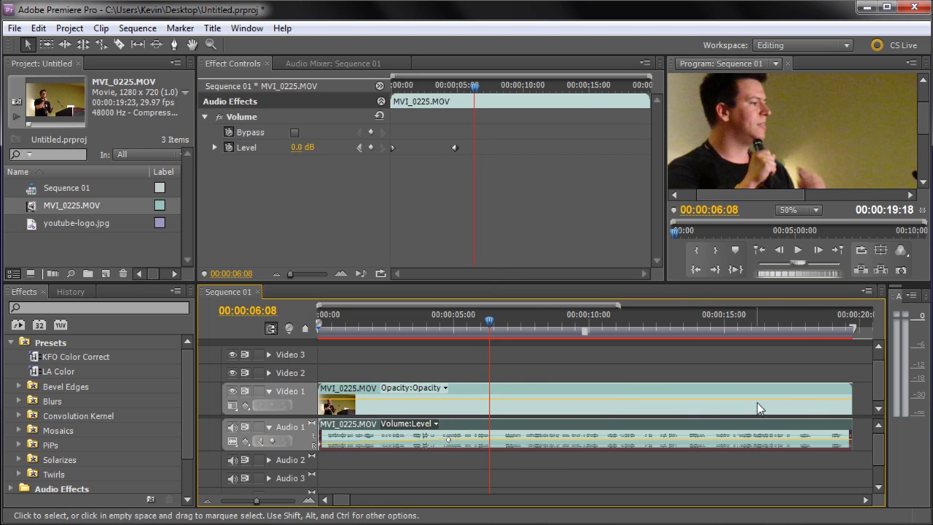
{"action": "left_click", "coordinate": [758, 408]}
{"action": "left_click", "coordinate": [750, 433]}
{"action": "left_click", "coordinate": [746, 400]}
{"action": "left_click", "coordinate": [740, 435]}
Recheck the separate audio and video selection, then move the playhead to the logo's start point.
{"action": "left_click", "coordinate": [356, 355]}
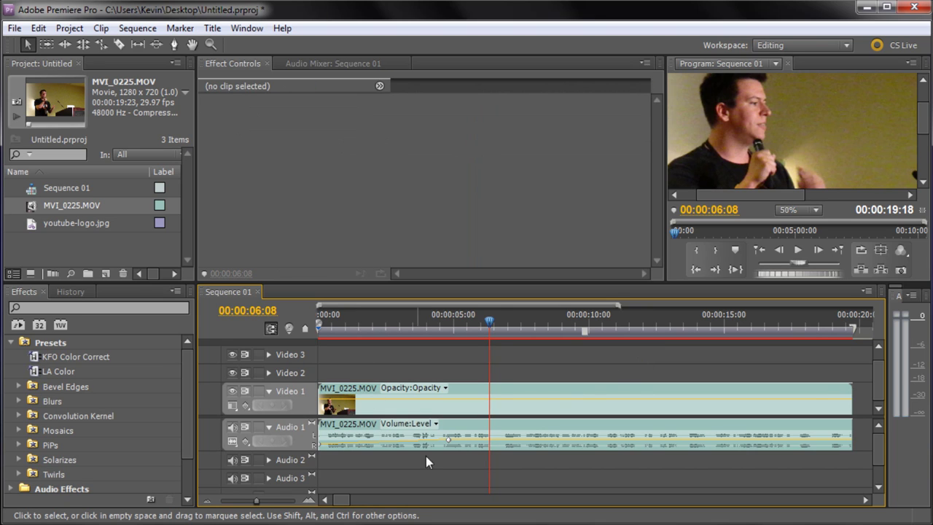
{"action": "left_click", "coordinate": [499, 441]}
{"action": "left_click", "coordinate": [509, 388]}
{"action": "left_click", "coordinate": [598, 435]}
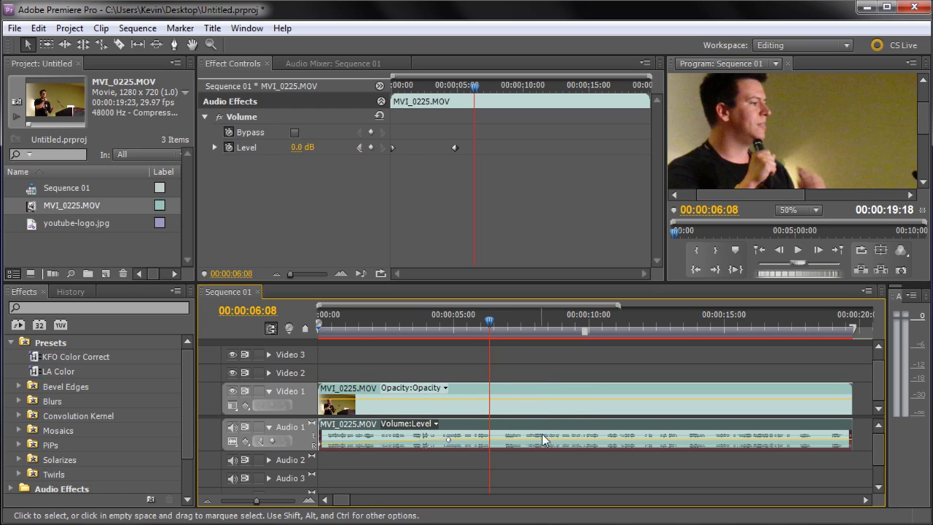
{"action": "left_click", "coordinate": [454, 358]}
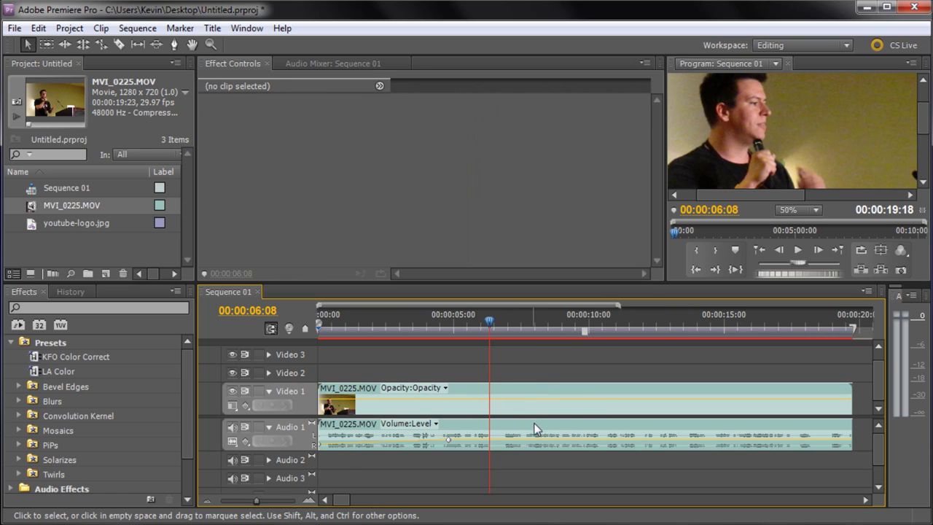
{"action": "left_click_drag", "start_coordinate": [488, 322], "coordinate": [532, 324]}
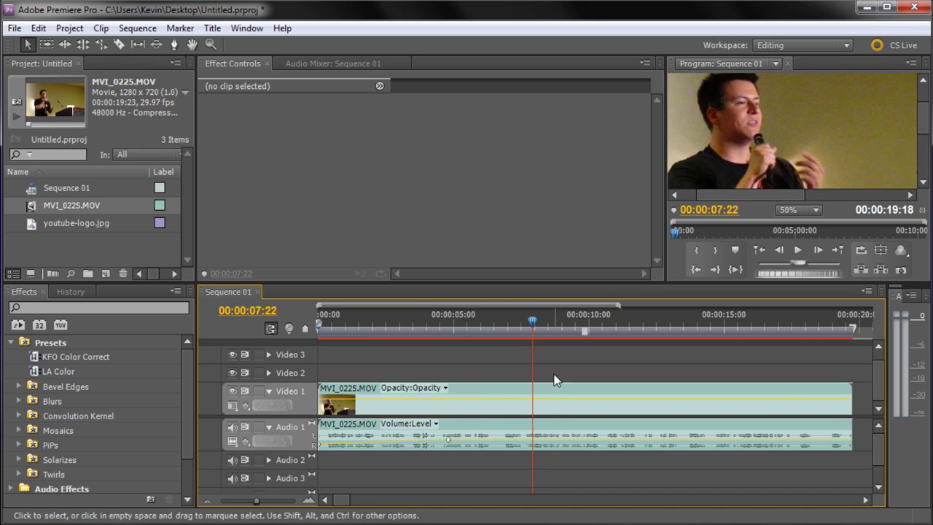
Split the Video 1 clip with the Razor tool and trim it to open a gap.
{"action": "left_click", "coordinate": [119, 44]}
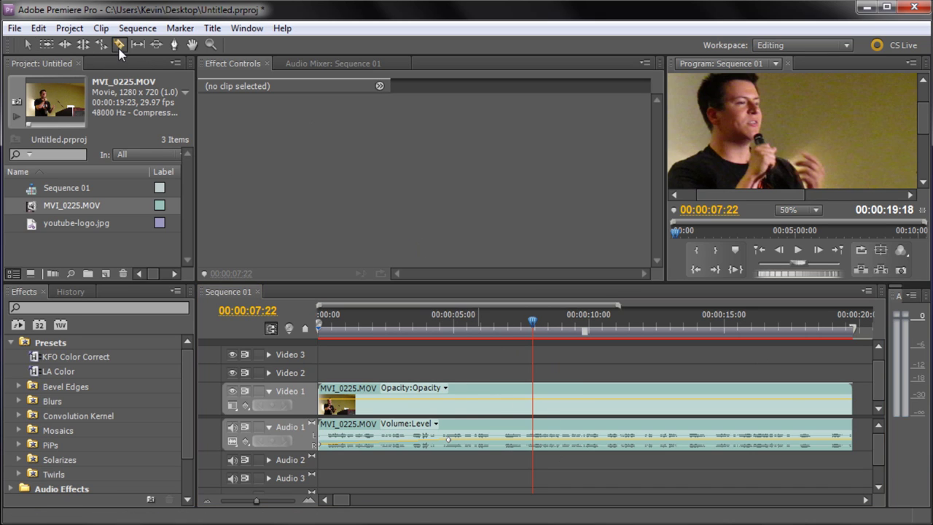
{"action": "left_click", "coordinate": [564, 399]}
{"action": "left_click", "coordinate": [28, 44]}
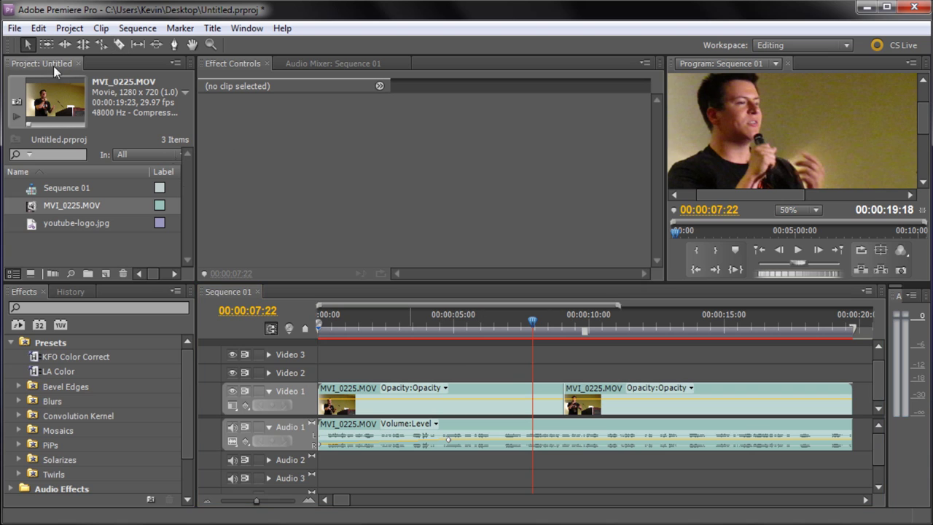
{"action": "left_click_drag", "start_coordinate": [563, 408], "coordinate": [601, 413]}
{"action": "left_click", "coordinate": [552, 399]}
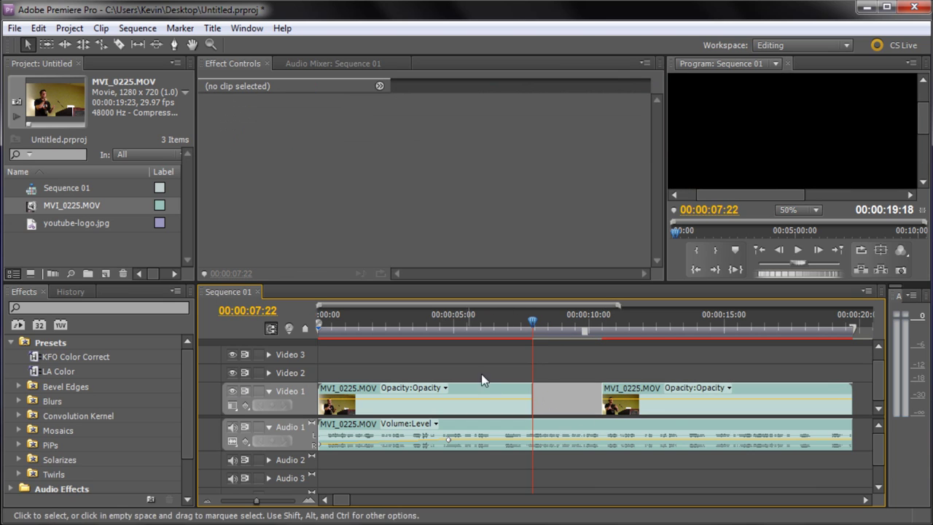
Place youtube-logo.jpg on Video 2 over the gap and trim the clips to meet it.
{"action": "left_click", "coordinate": [54, 225]}
{"action": "left_click_drag", "start_coordinate": [54, 224], "coordinate": [540, 373]}
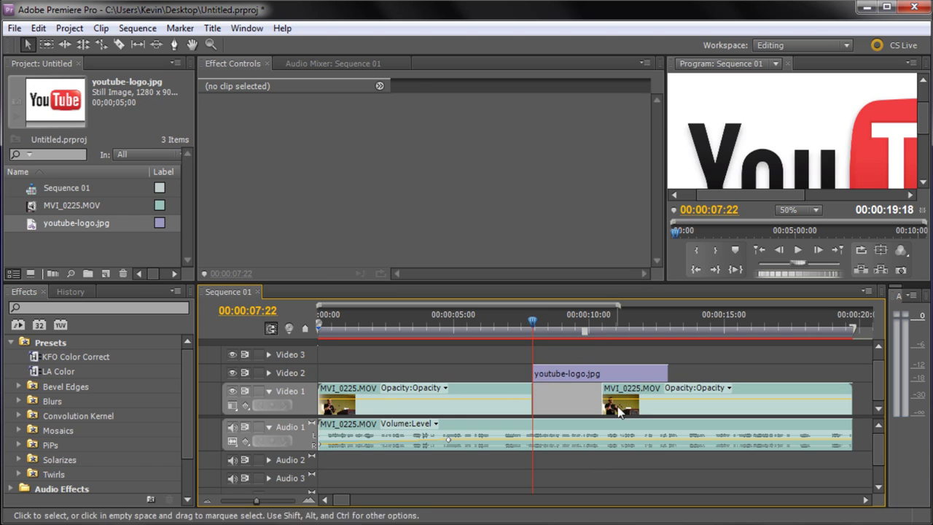
{"action": "left_click", "coordinate": [612, 413]}
{"action": "left_click_drag", "start_coordinate": [603, 412], "coordinate": [667, 406]}
{"action": "left_click", "coordinate": [655, 374]}
{"action": "left_click_drag", "start_coordinate": [669, 371], "coordinate": [617, 372]}
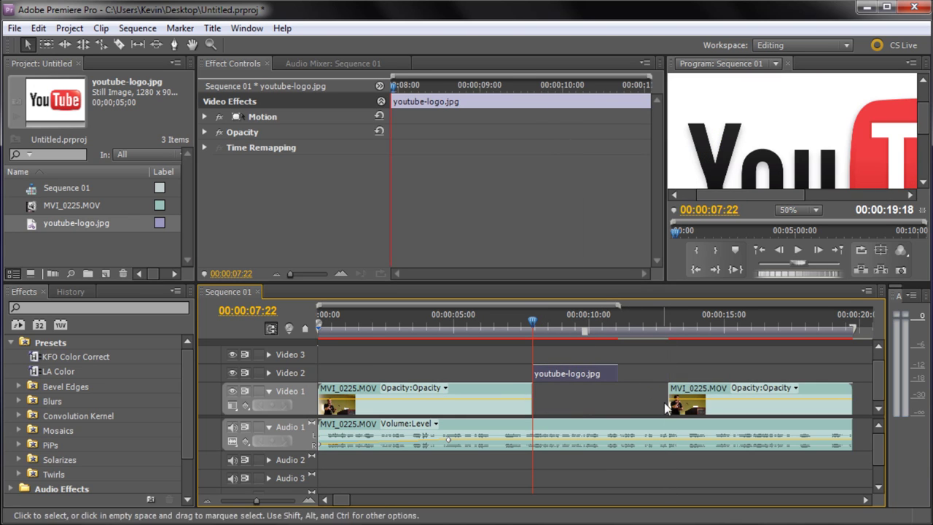
{"action": "left_click_drag", "start_coordinate": [665, 403], "coordinate": [621, 402]}
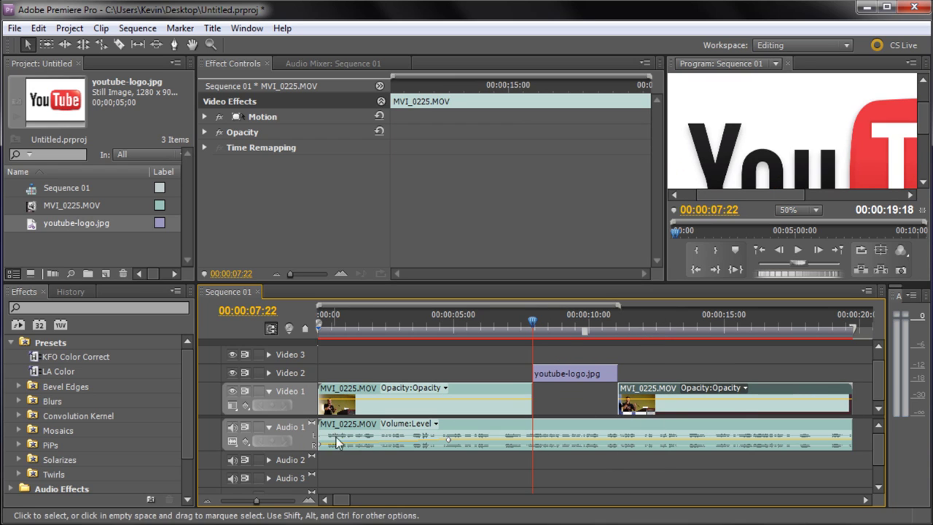
{"action": "left_click_drag", "start_coordinate": [466, 326], "coordinate": [474, 329]}
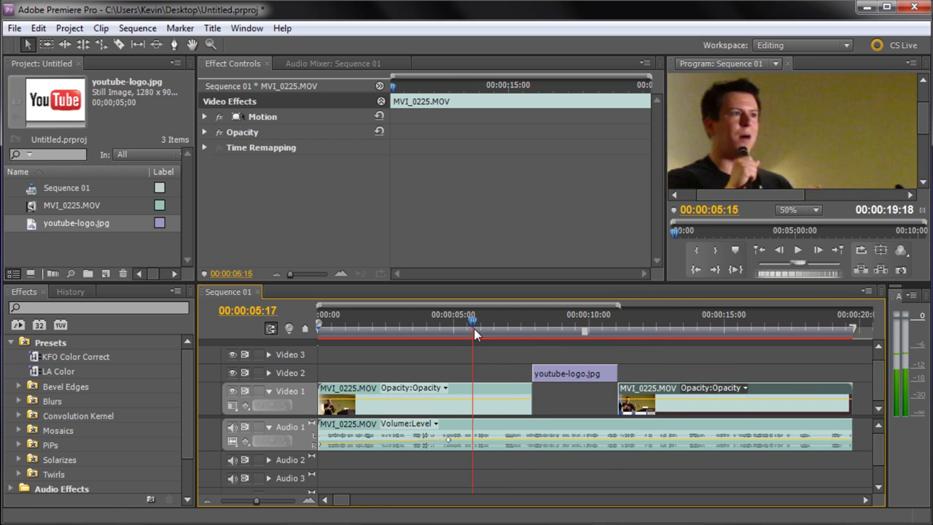
{"action": "left_click", "coordinate": [798, 249]}
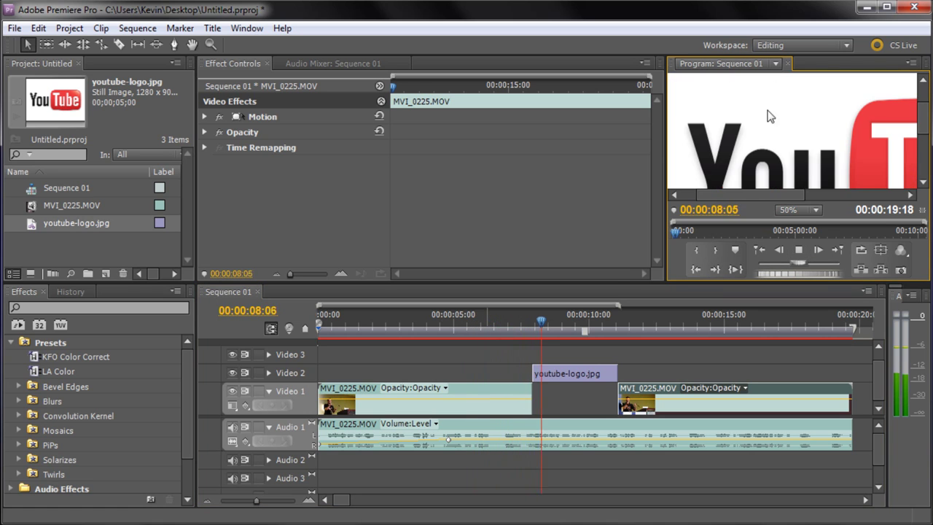
{"action": "left_click", "coordinate": [799, 250]}
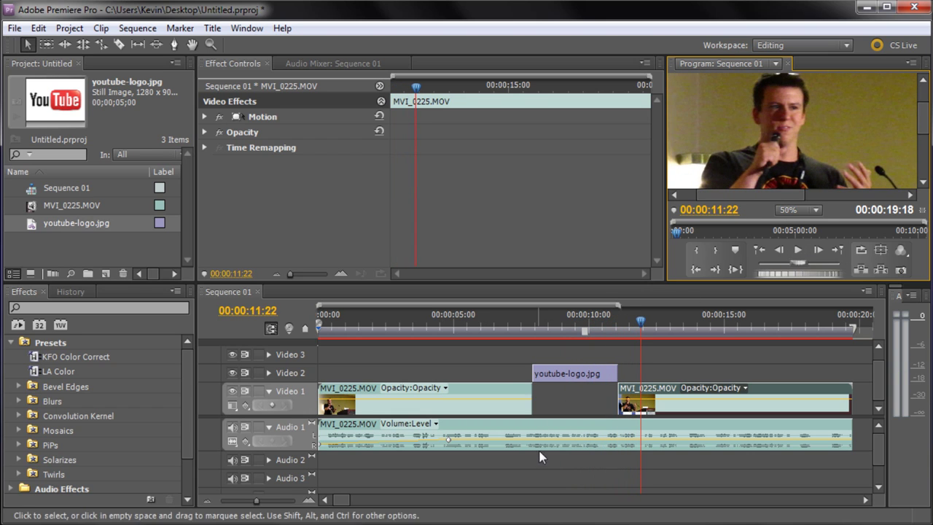
{"action": "left_click_drag", "start_coordinate": [627, 316], "coordinate": [551, 332]}
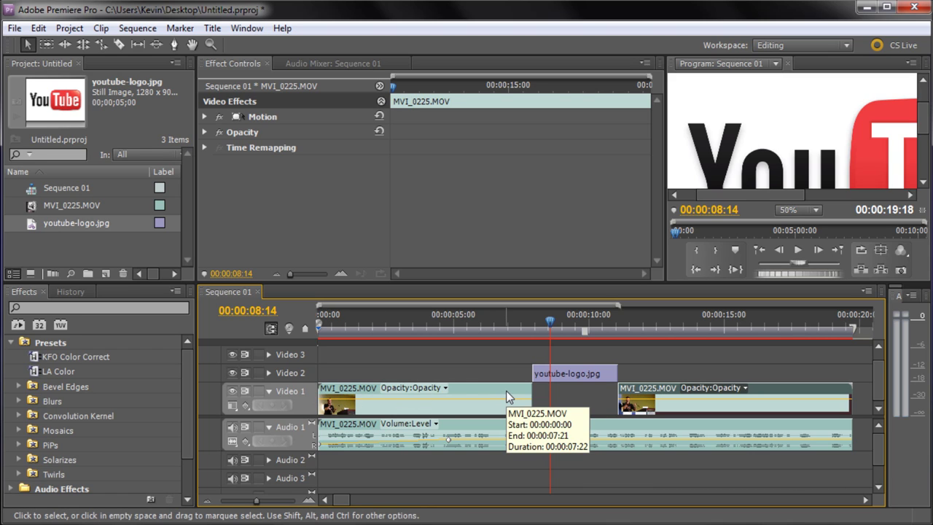
{"action": "left_click", "coordinate": [551, 374]}
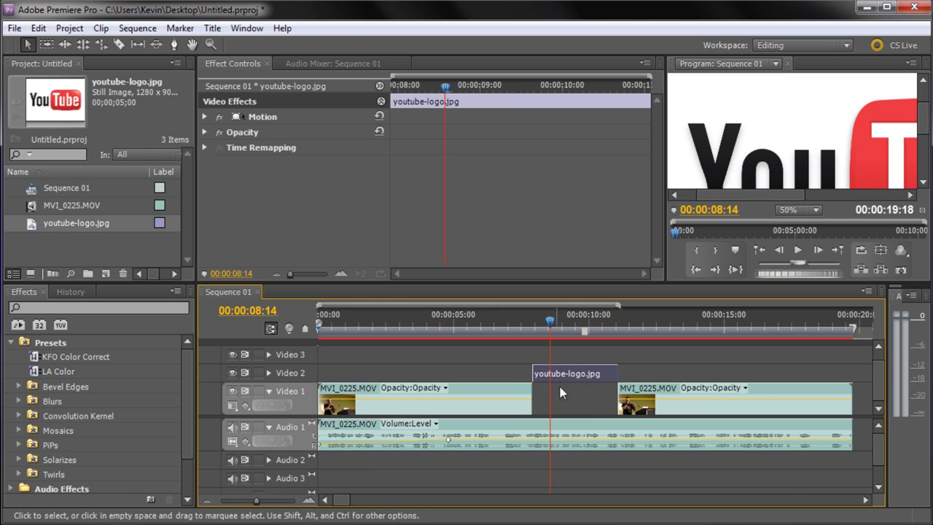
{"action": "left_click", "coordinate": [547, 324]}
{"action": "left_click_drag", "start_coordinate": [548, 325], "coordinate": [540, 324]}
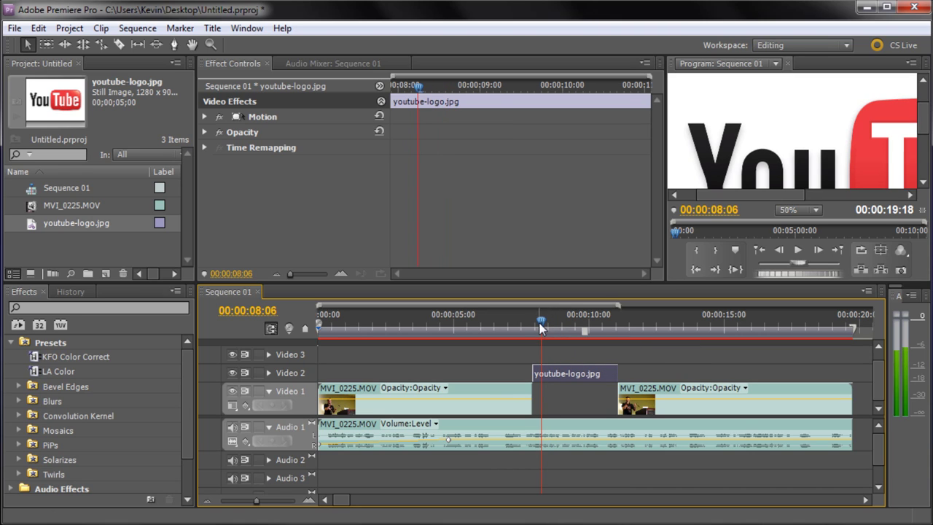